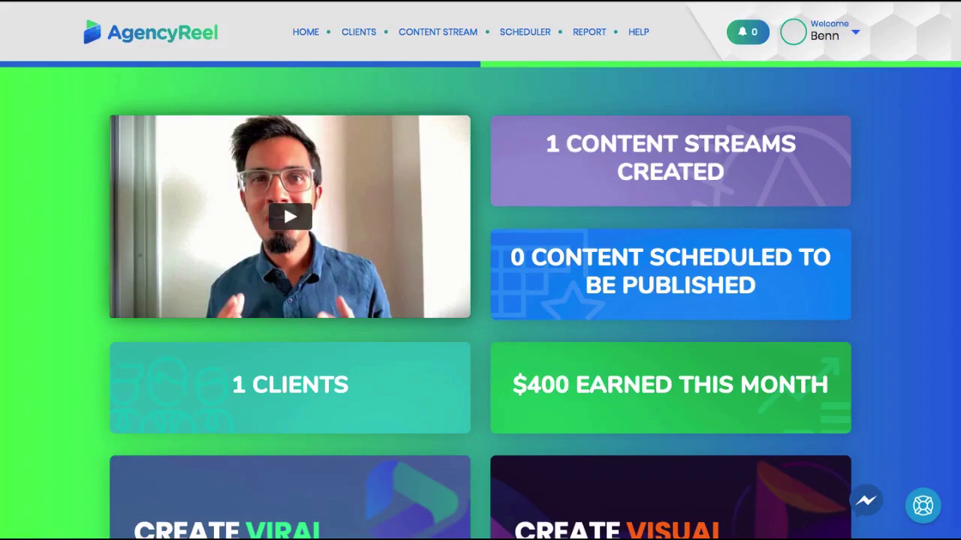
Search Lead Finder for plumber-category businesses within radius 5 of Pittsburgh, PA.
click(860, 40)
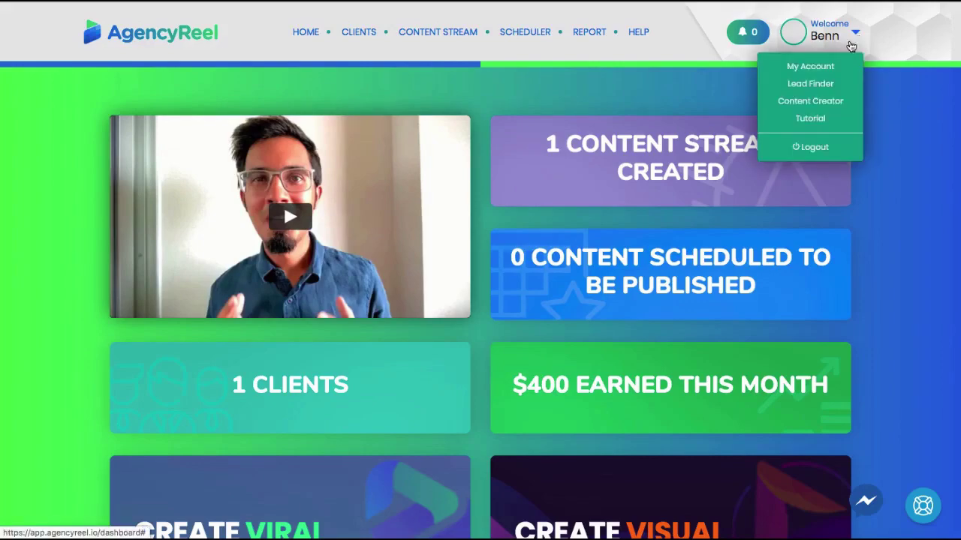
click(824, 91)
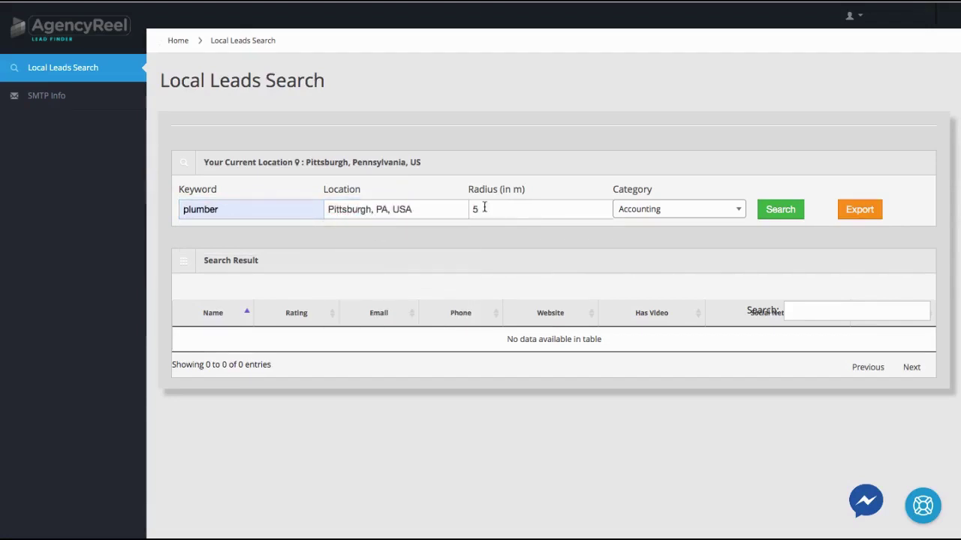
click(637, 208)
text(p)
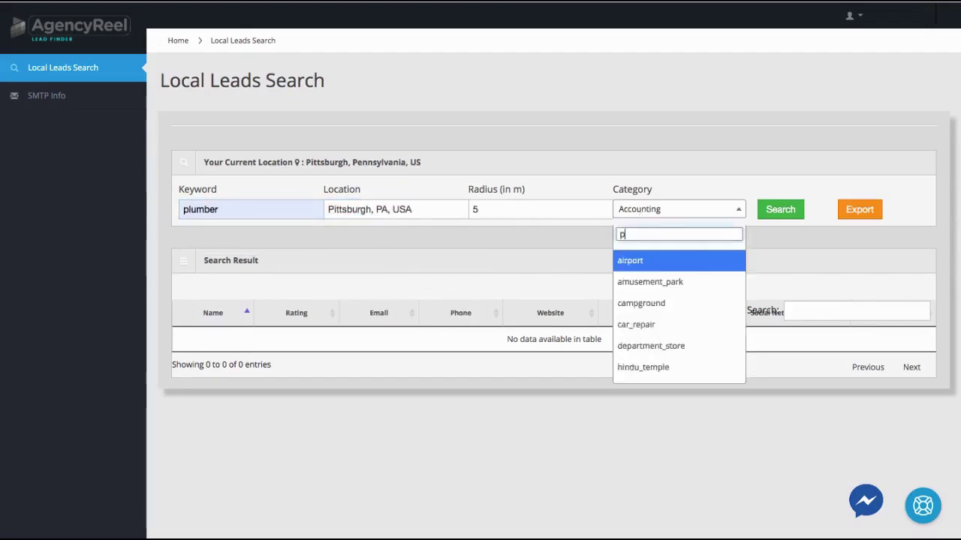
text(lumber)
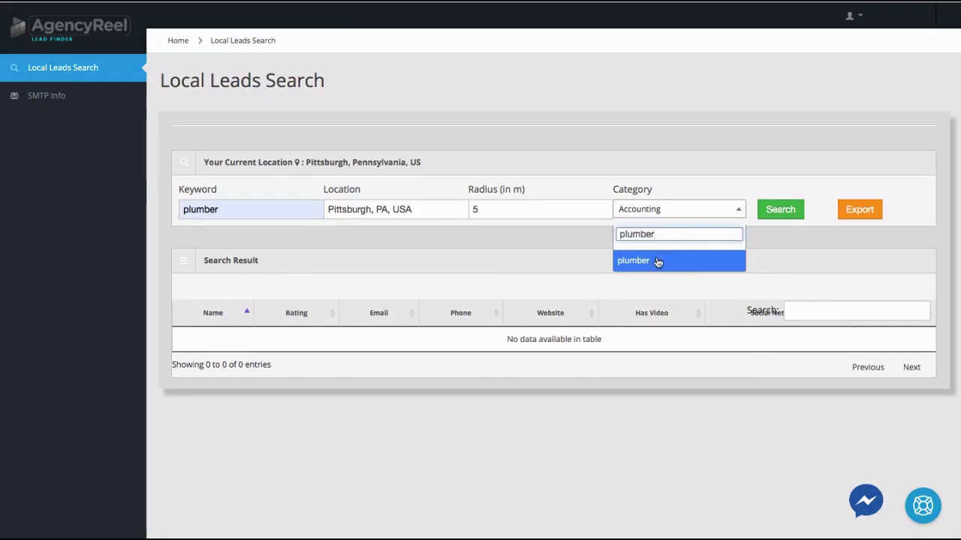
click(657, 262)
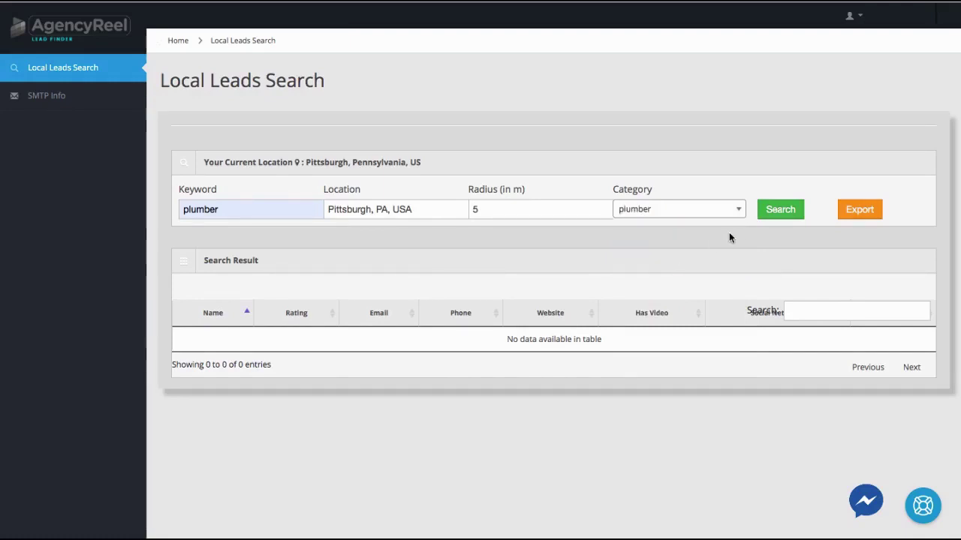
click(780, 215)
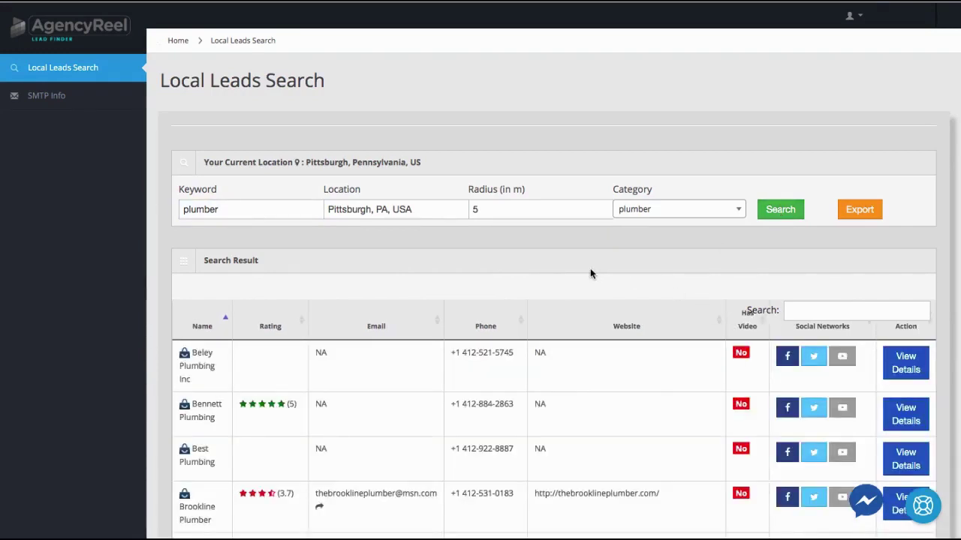
Scroll through the Pittsburgh plumber lead results.
scroll(590, 274, down, 1)
scroll(545, 346, down, 1)
scroll(544, 345, down, 3)
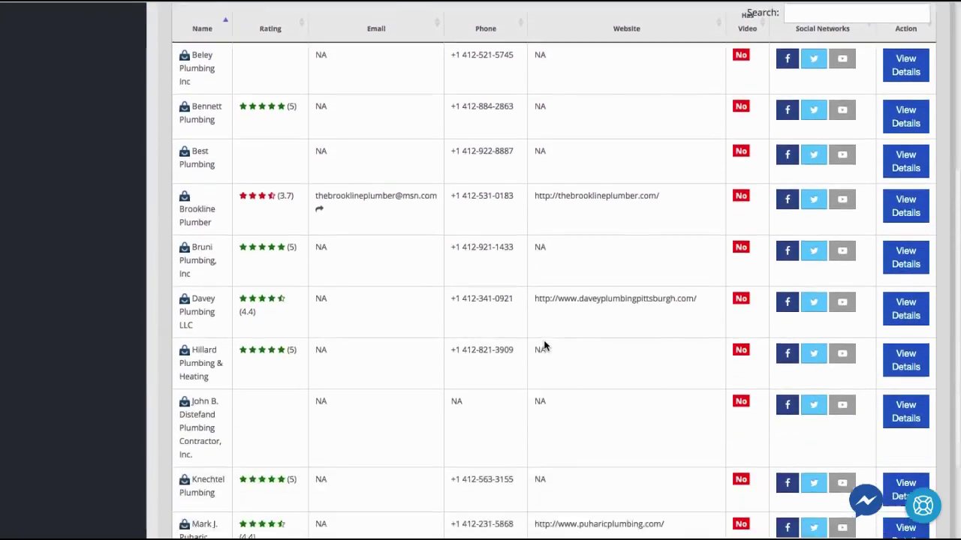
scroll(544, 345, down, 2)
scroll(544, 345, up, 1)
scroll(544, 346, up, 3)
scroll(544, 345, up, 2)
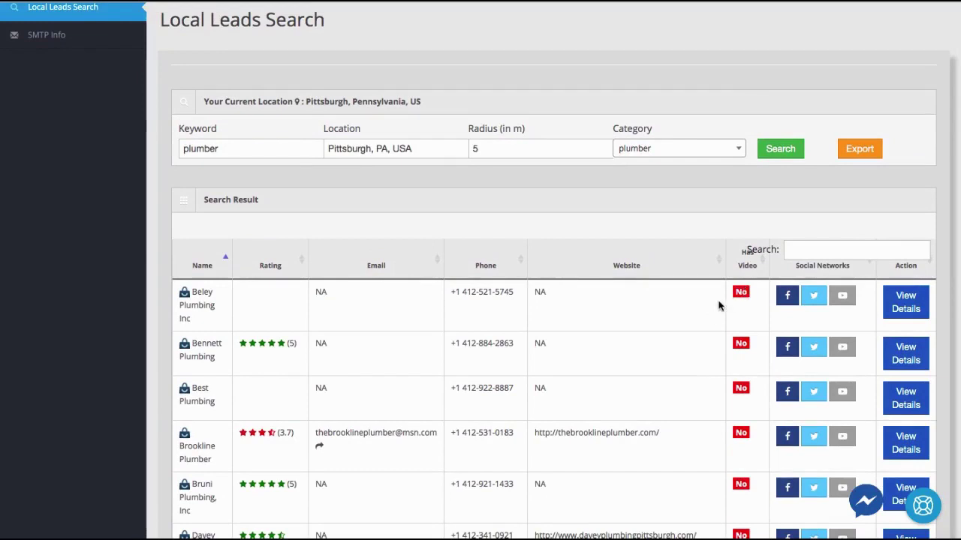
scroll(718, 314, down, 1)
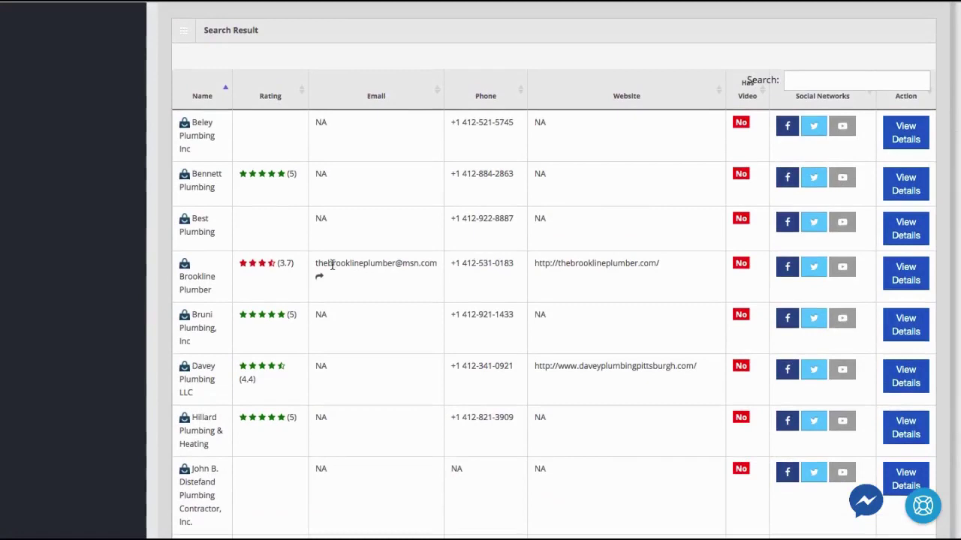
Start an email to the Brookline Plumber lead, selecting its subject and body fields.
click(319, 279)
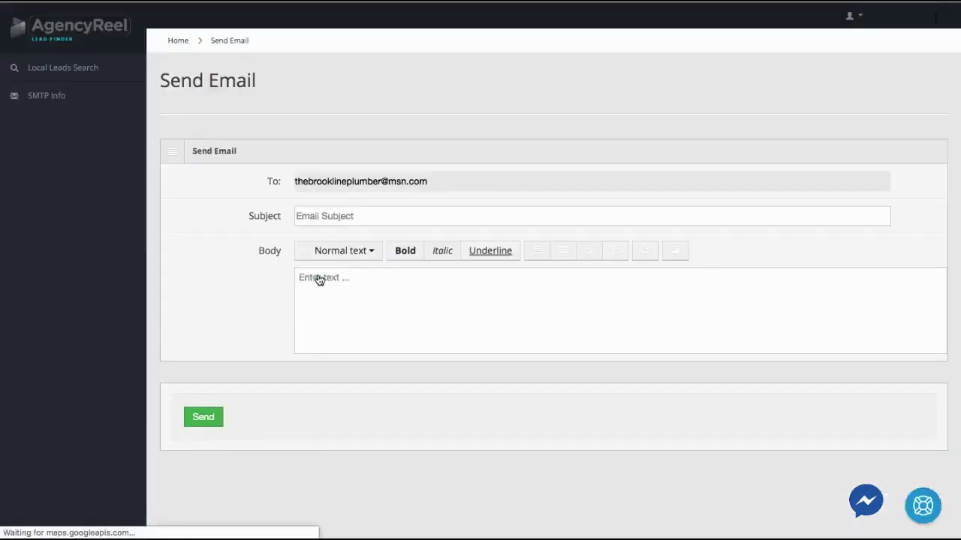
click(330, 217)
click(327, 276)
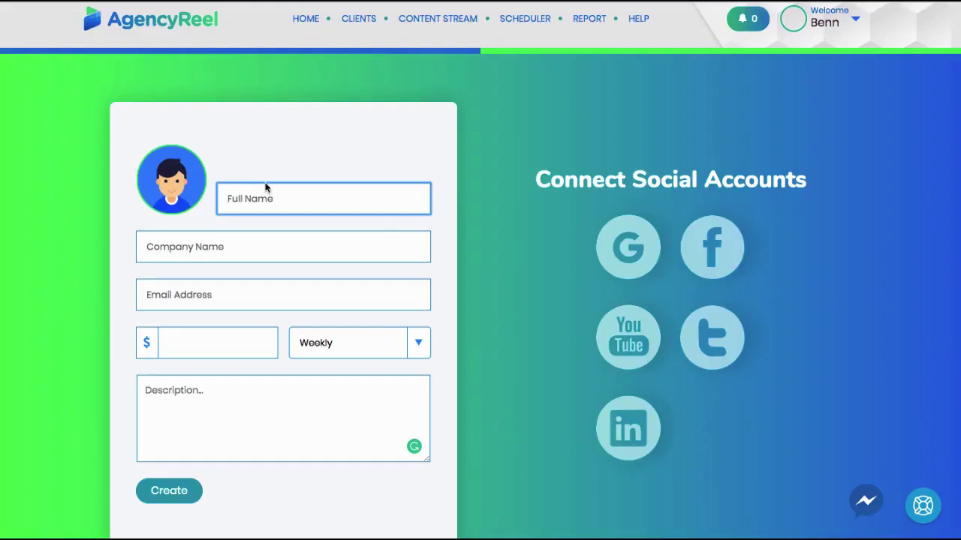
Fill in the client's full name, company and e-mail, with fee 200 billed Weekly.
text(Dan F)
key(Tab)
text(Br)
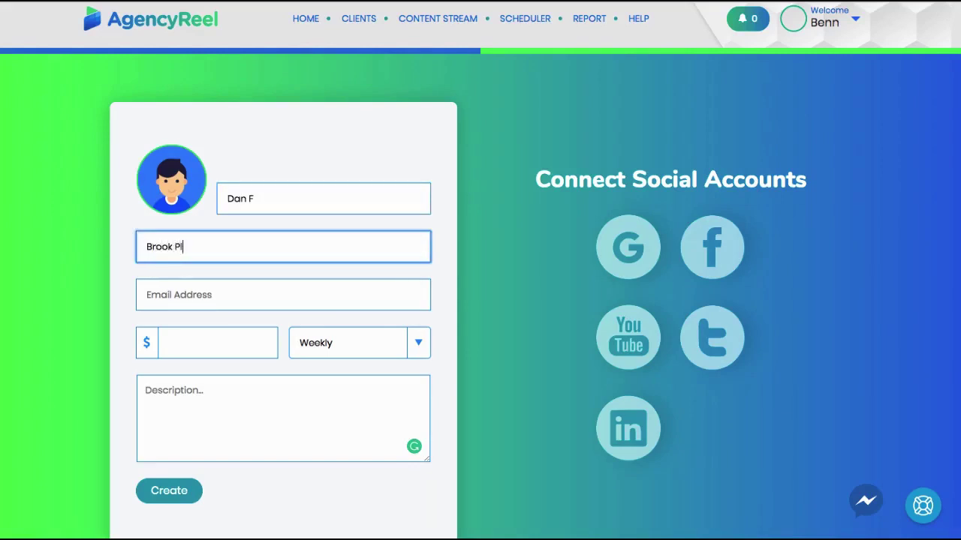
text(um)
text(g)
click(203, 295)
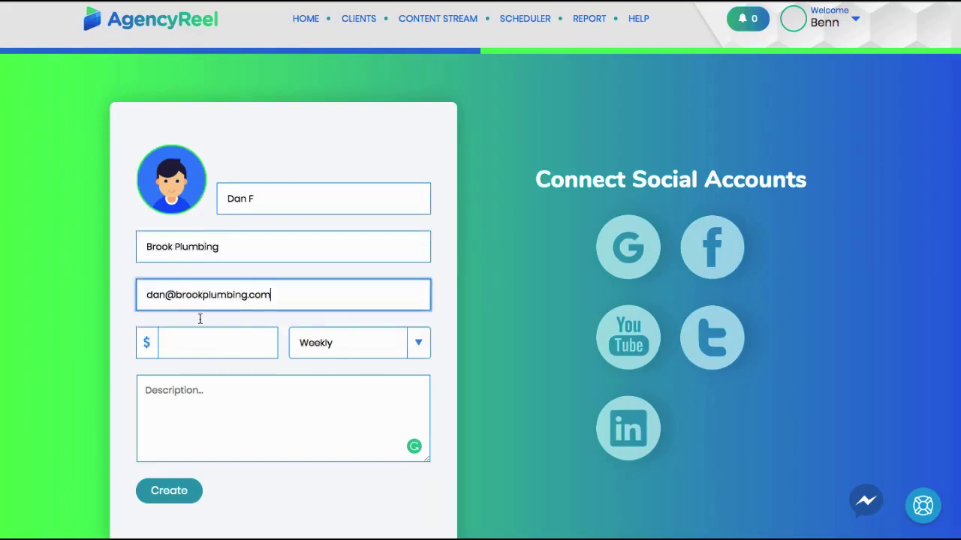
click(193, 342)
text(200)
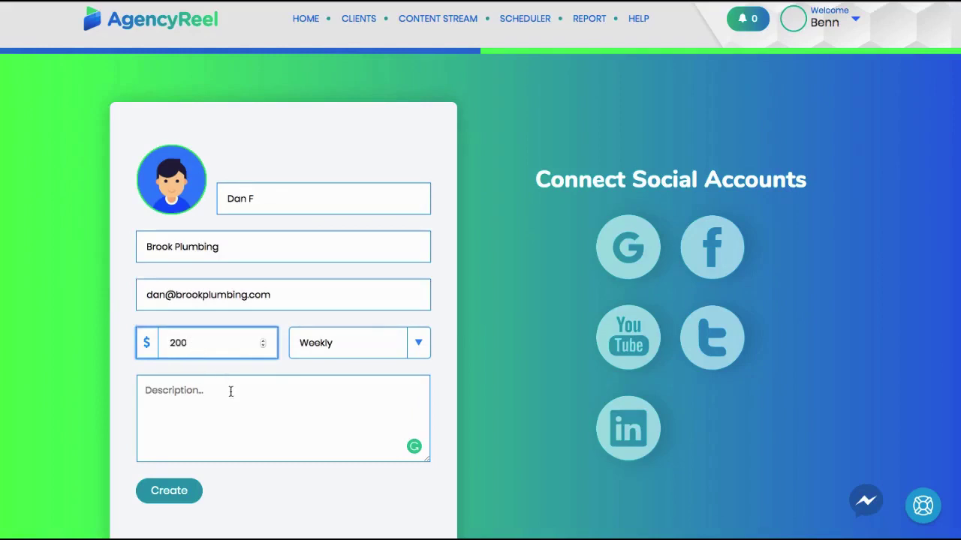
click(424, 351)
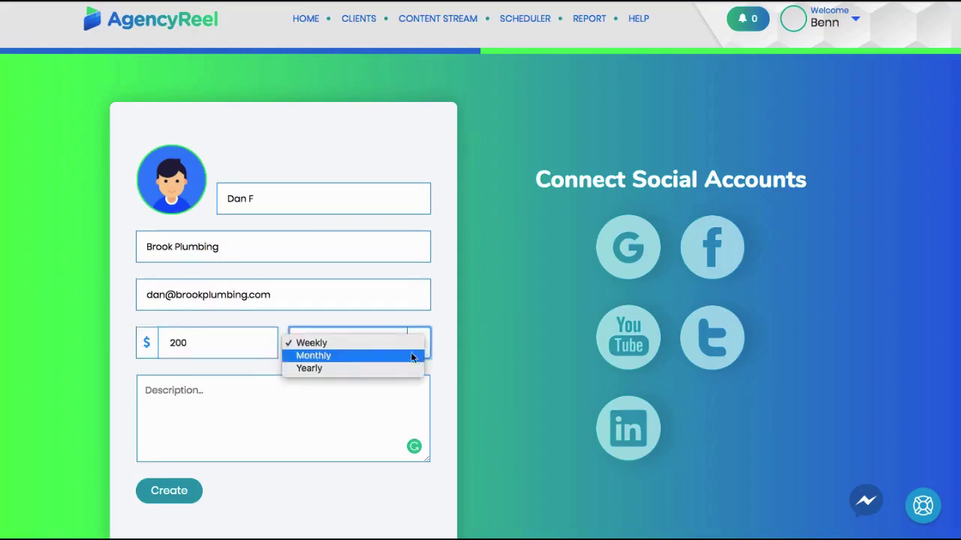
click(349, 439)
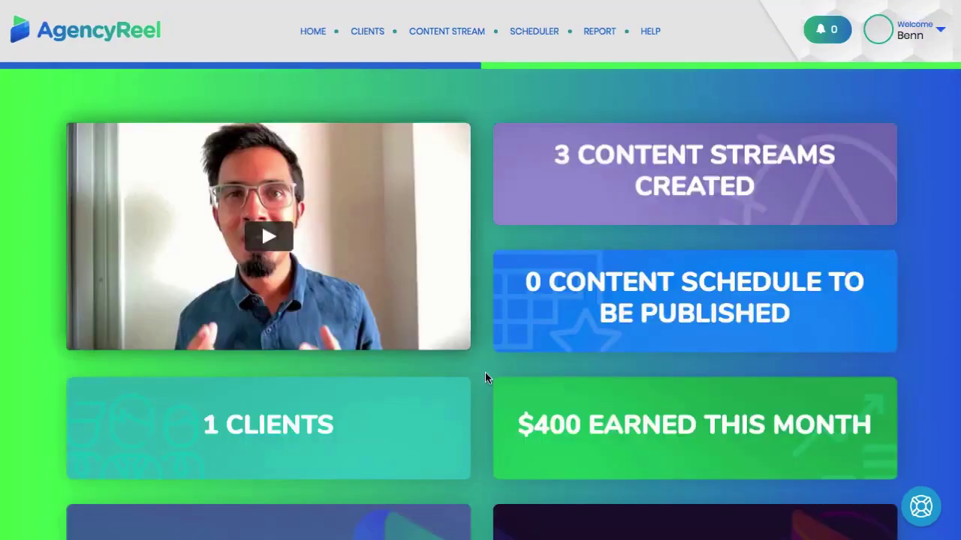
Review the Videos, Social Media Quotes and GIFS-2 streams, briefly opening GIFS-2's edit form.
click(446, 36)
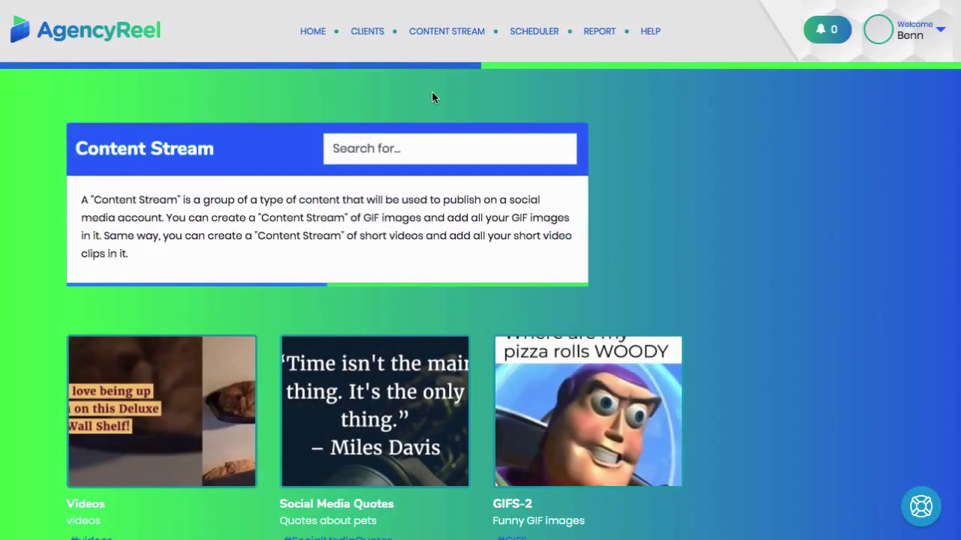
scroll(740, 292, down, 1)
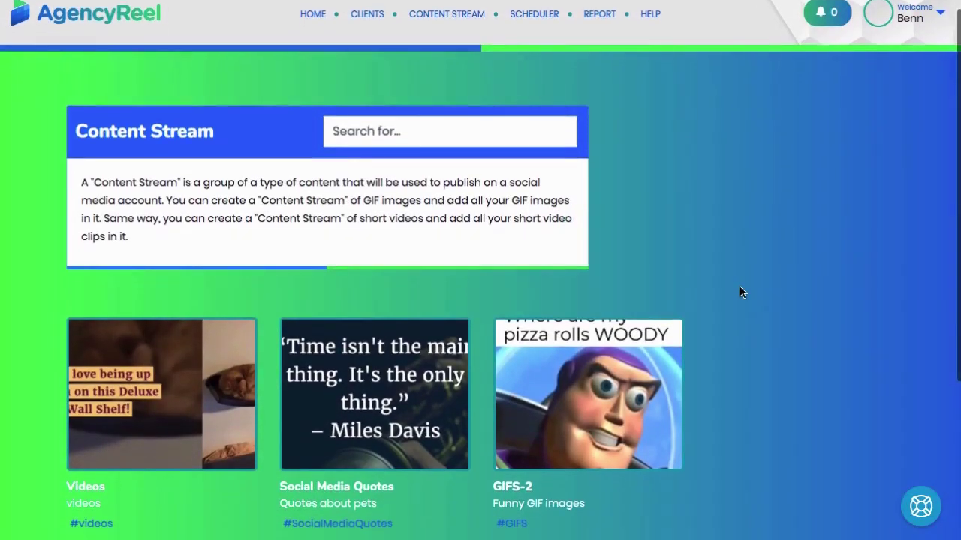
scroll(739, 292, down, 1)
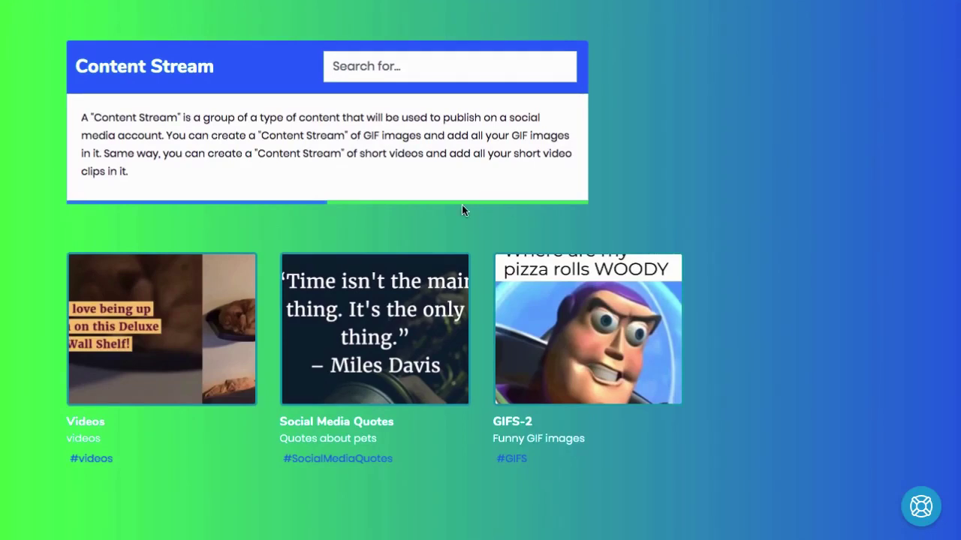
mouse_move(588, 394)
click(571, 334)
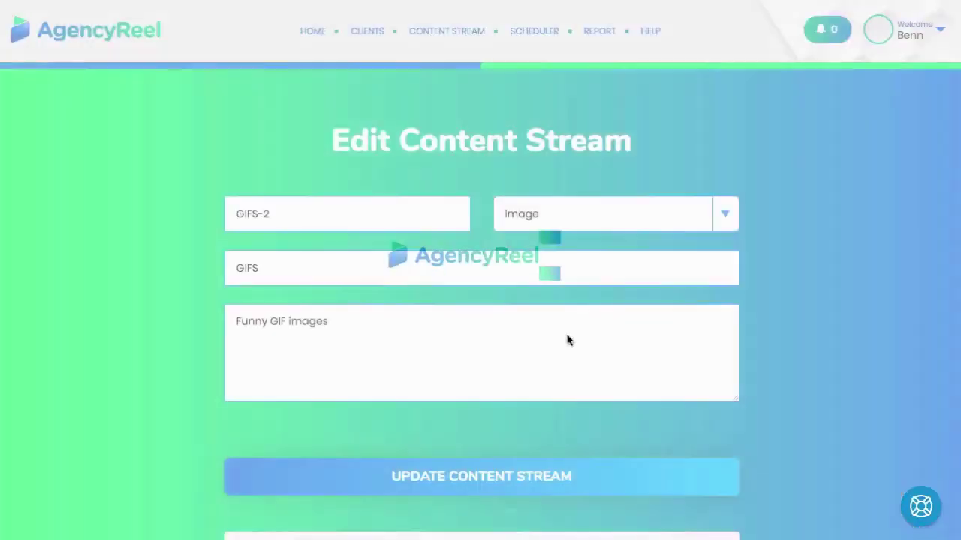
scroll(563, 342, down, 4)
scroll(562, 339, up, 4)
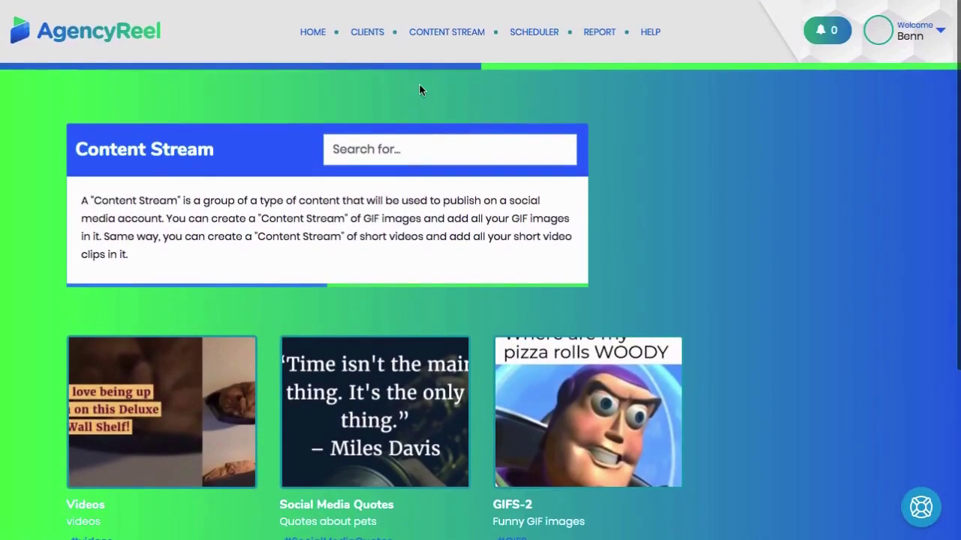
scroll(507, 391, down, 3)
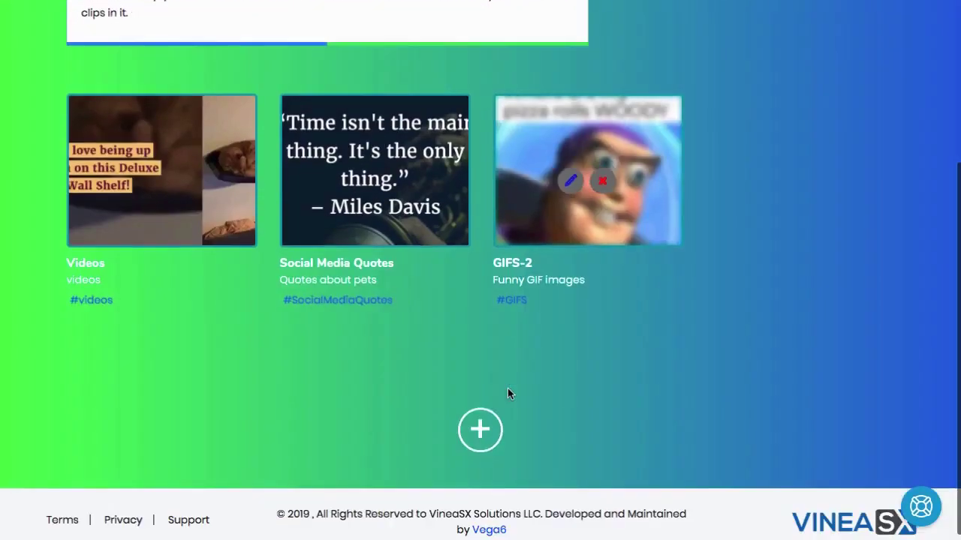
Draft a new content stream with 'YouTube Links' as title, tags and description.
click(481, 431)
click(364, 215)
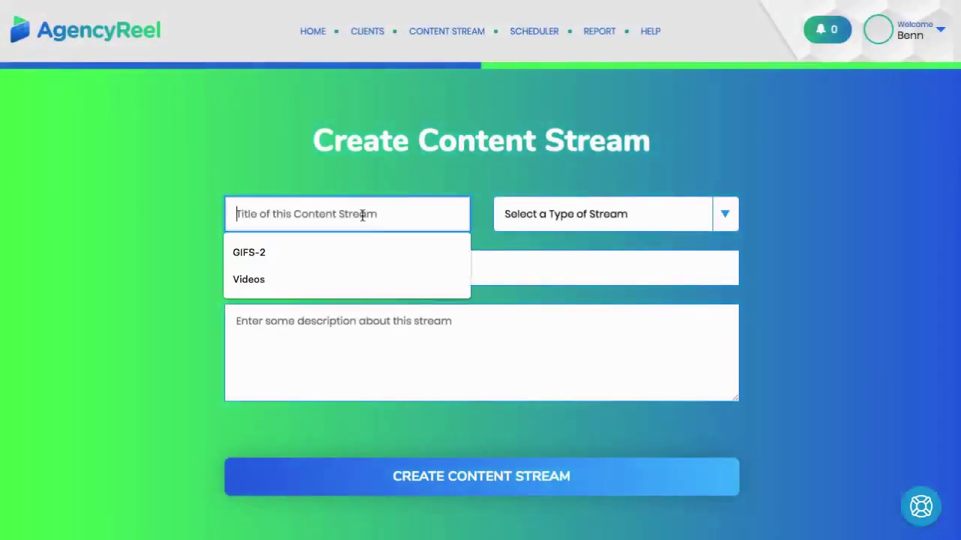
text(YouTube Links)
click(451, 267)
text(YouTube Links)
click(422, 322)
text(YouTube Links)
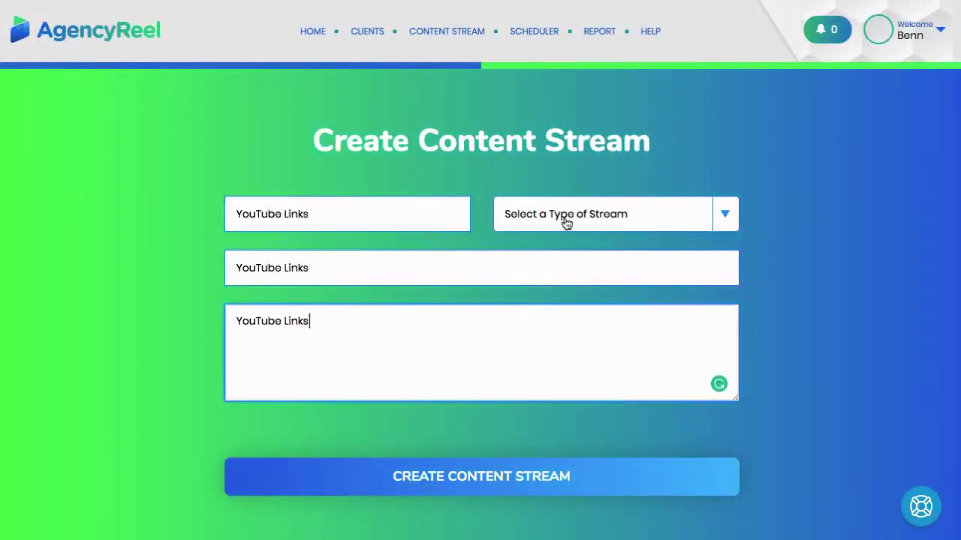
Open the stream type list and close it without choosing a type.
click(700, 224)
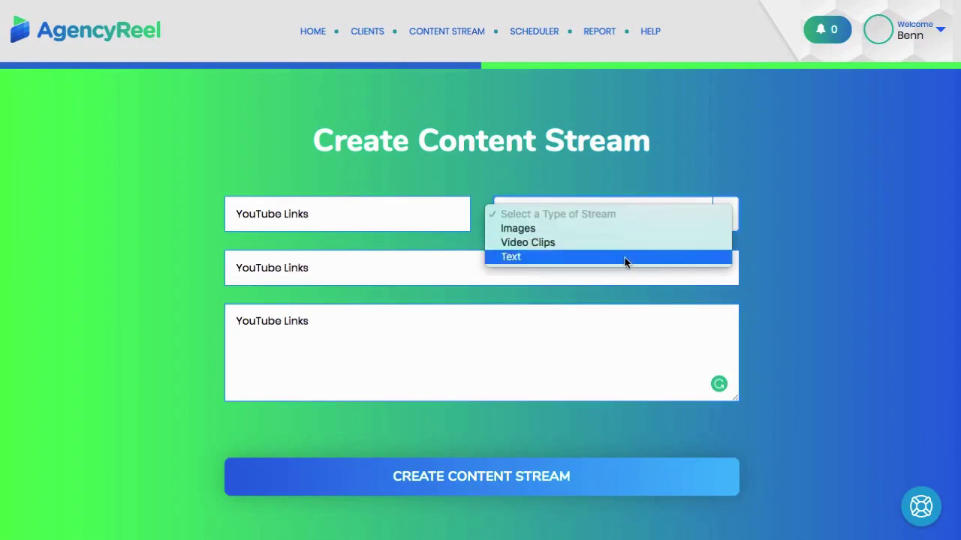
click(834, 327)
scroll(833, 329, down, 3)
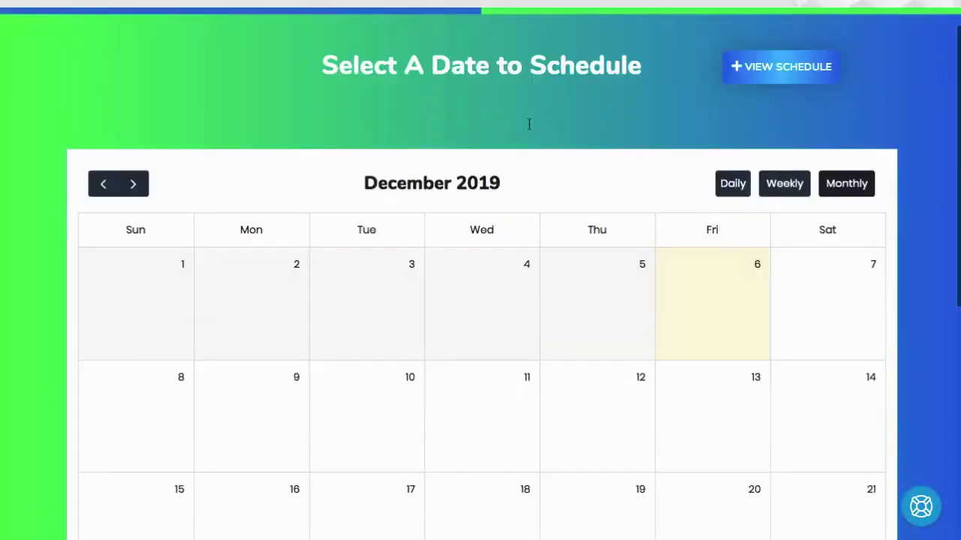
scroll(528, 123, down, 1)
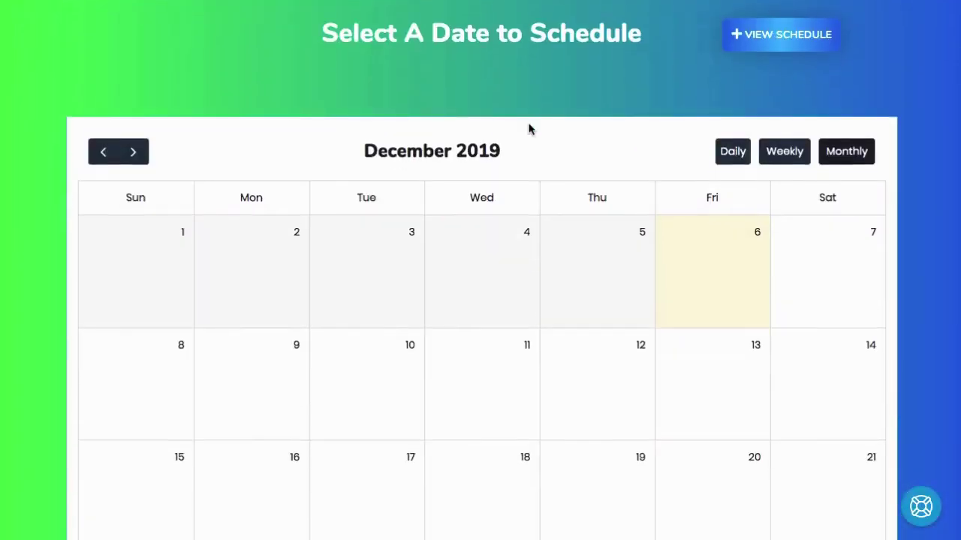
scroll(528, 130, down, 1)
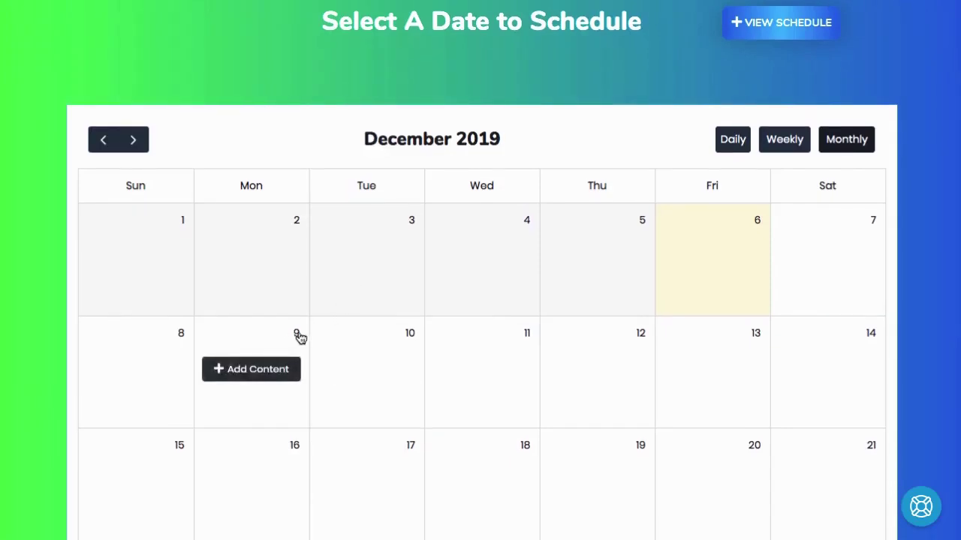
click(696, 370)
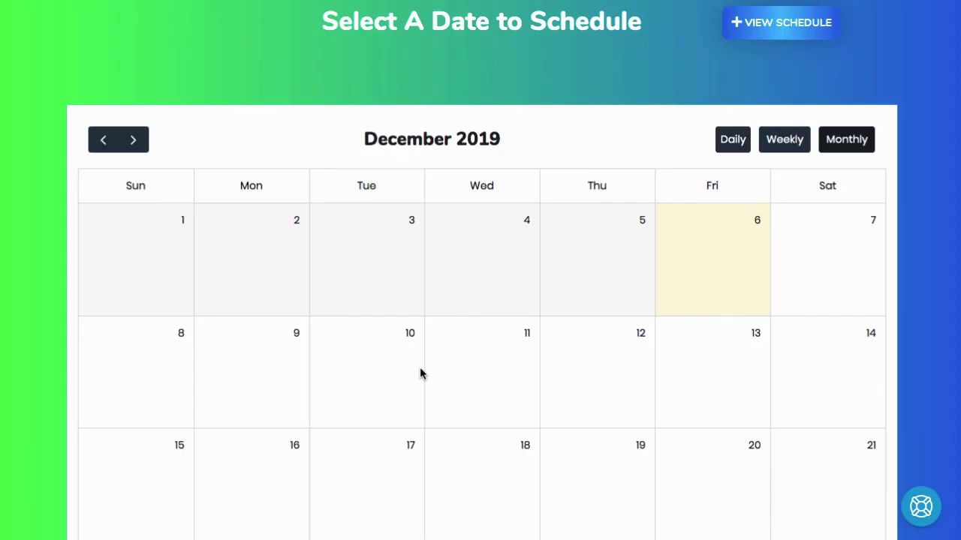
Add December 9 content for Pet Goods from the GIFS-2 stream to its Twitter account.
click(280, 365)
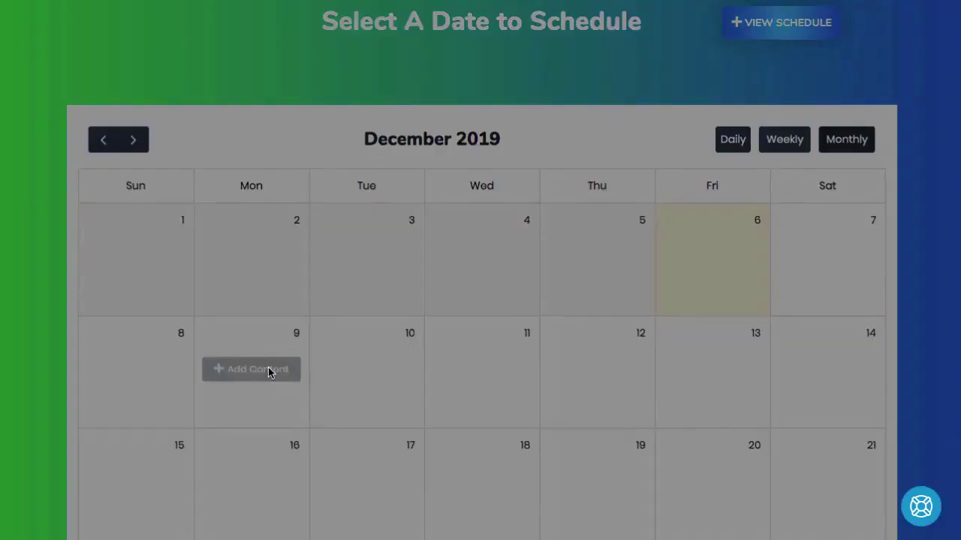
click(367, 157)
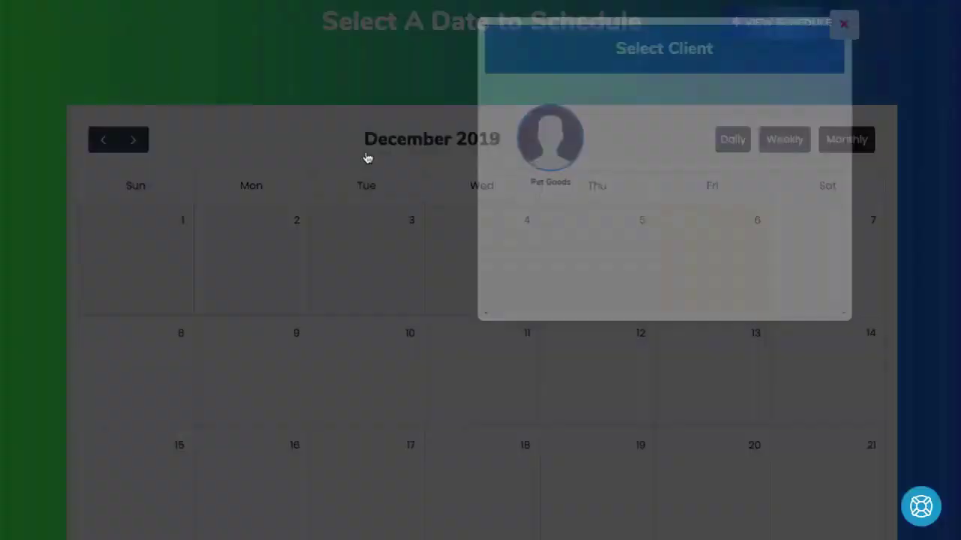
click(581, 236)
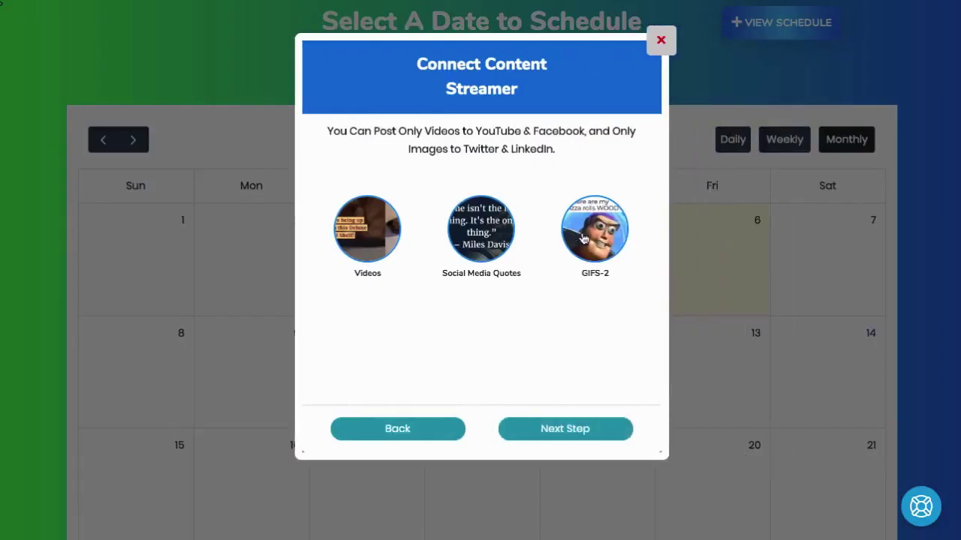
click(557, 439)
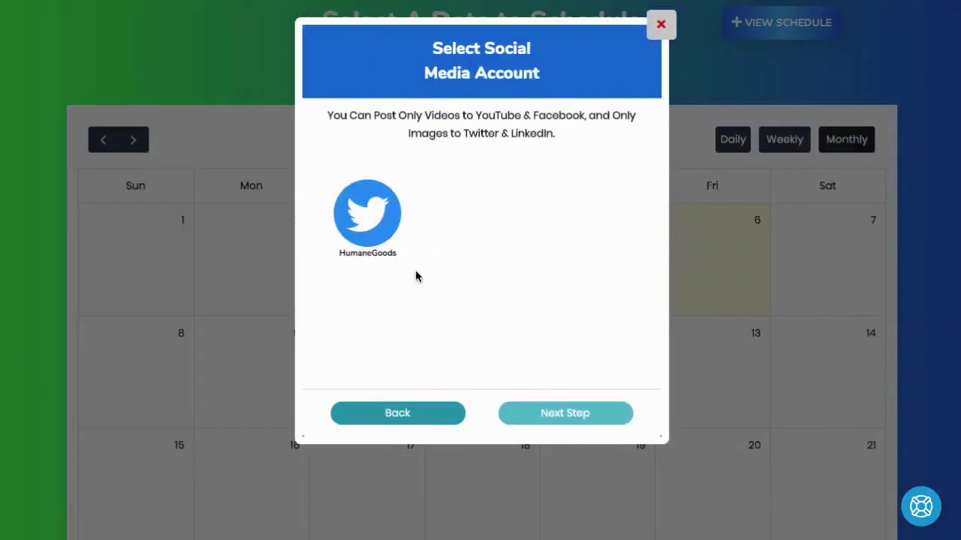
click(417, 273)
click(569, 412)
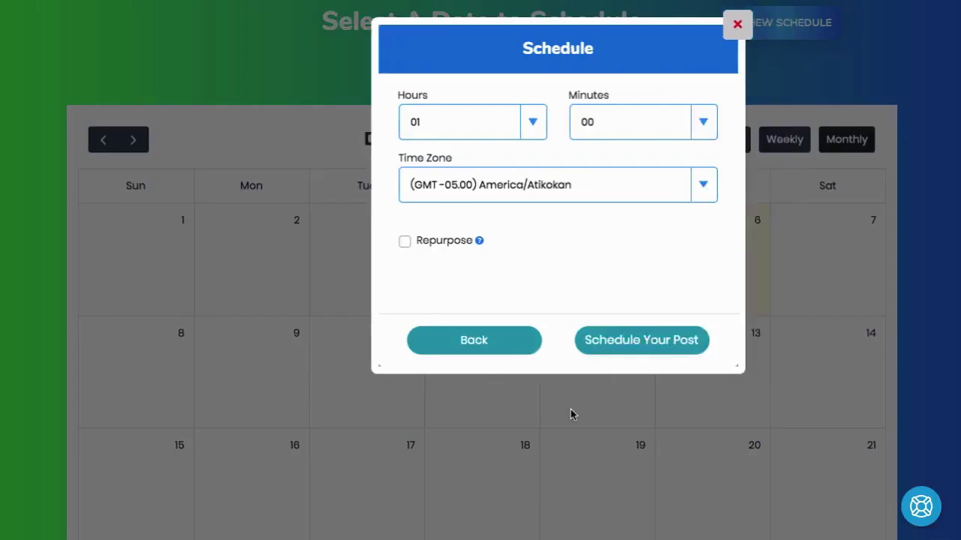
Set the posting time to 05:25 with Repurpose ticked and schedule the post.
click(457, 124)
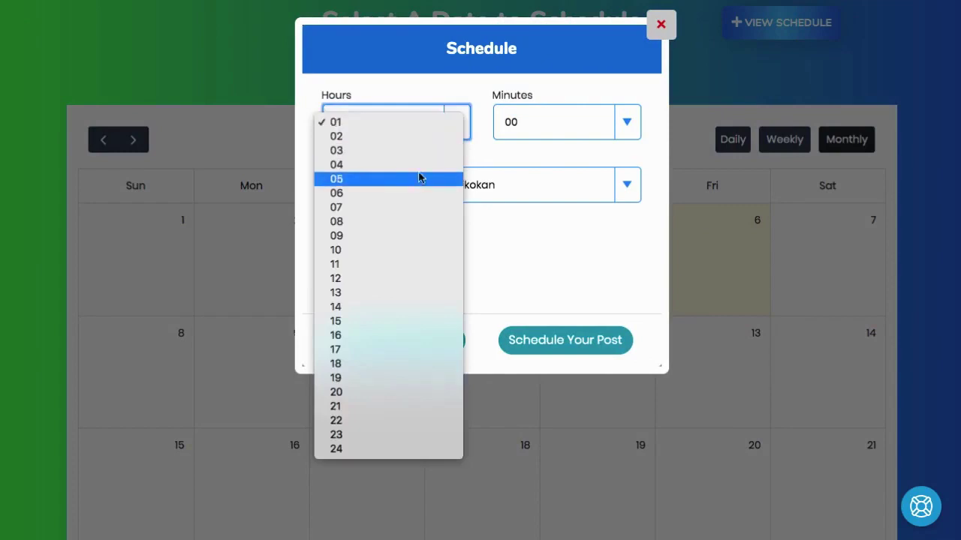
click(420, 178)
click(599, 128)
click(578, 194)
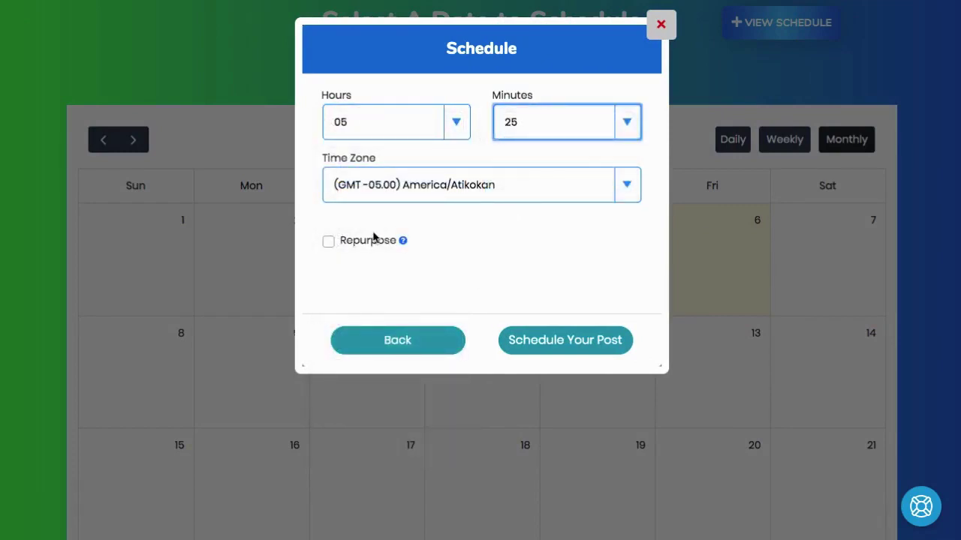
click(328, 241)
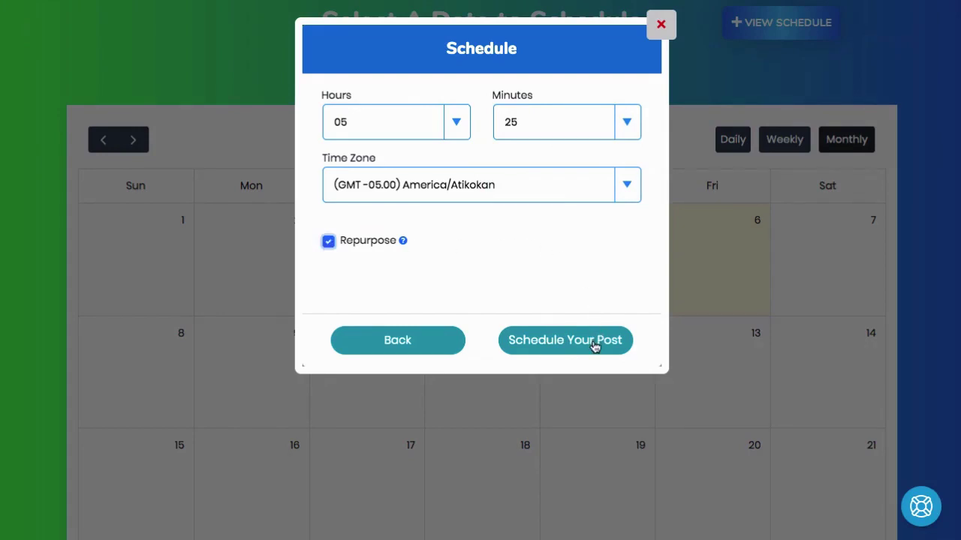
click(594, 341)
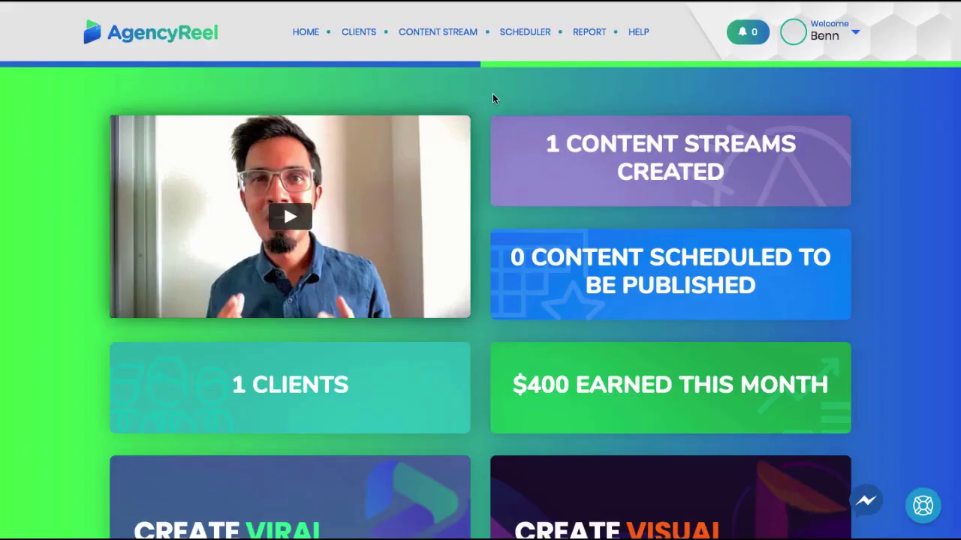
Open the account menu in the top navigation.
click(855, 33)
Go to the Content Creator dashboard and browse the Cinemagraph, Meme and Quote menus.
click(809, 102)
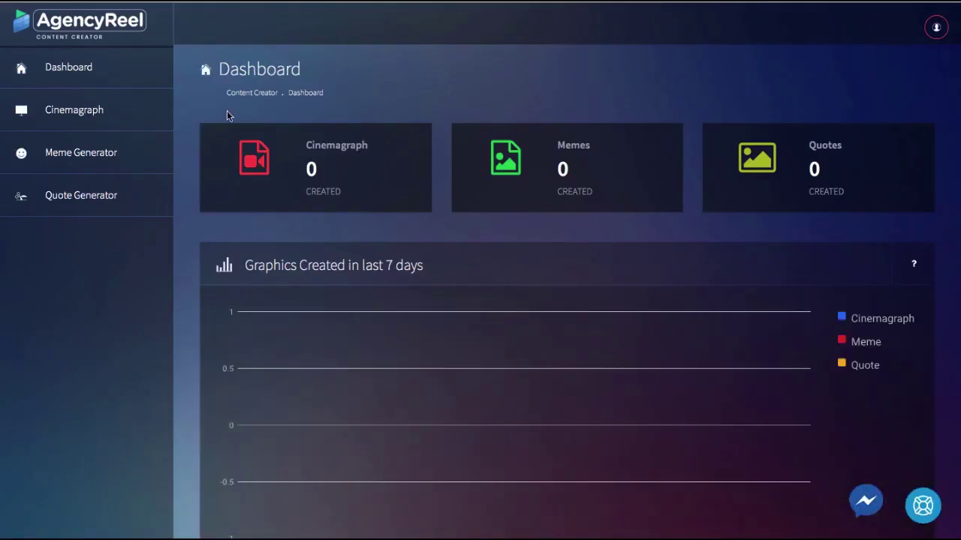
click(79, 111)
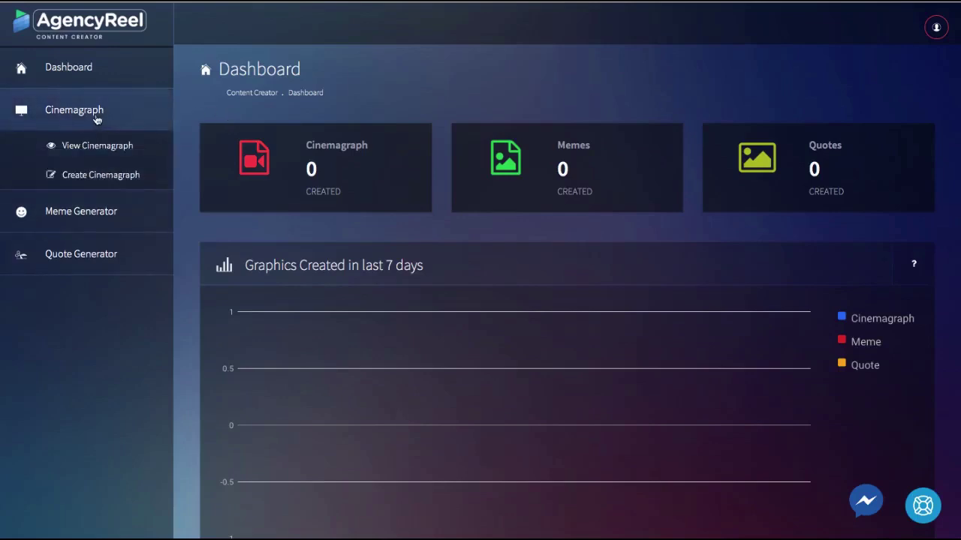
click(84, 210)
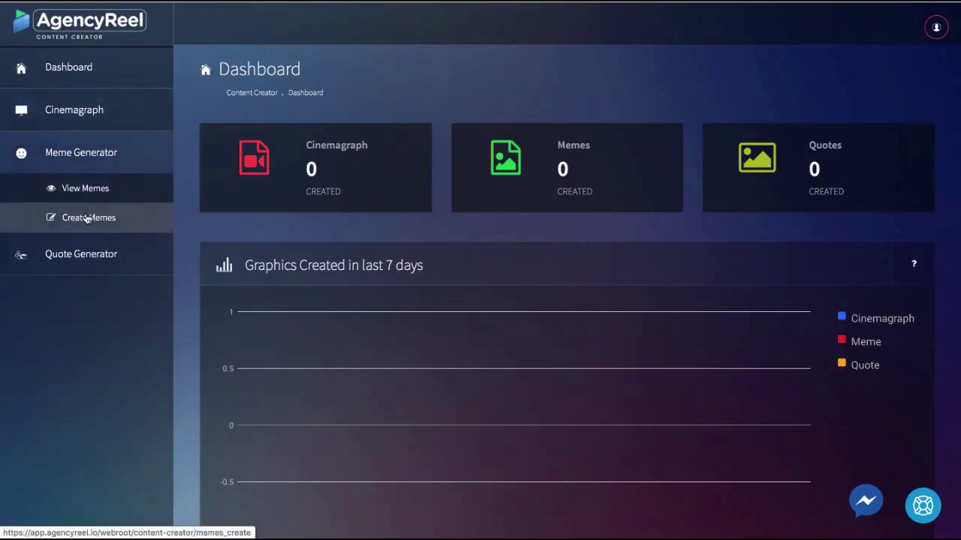
click(86, 253)
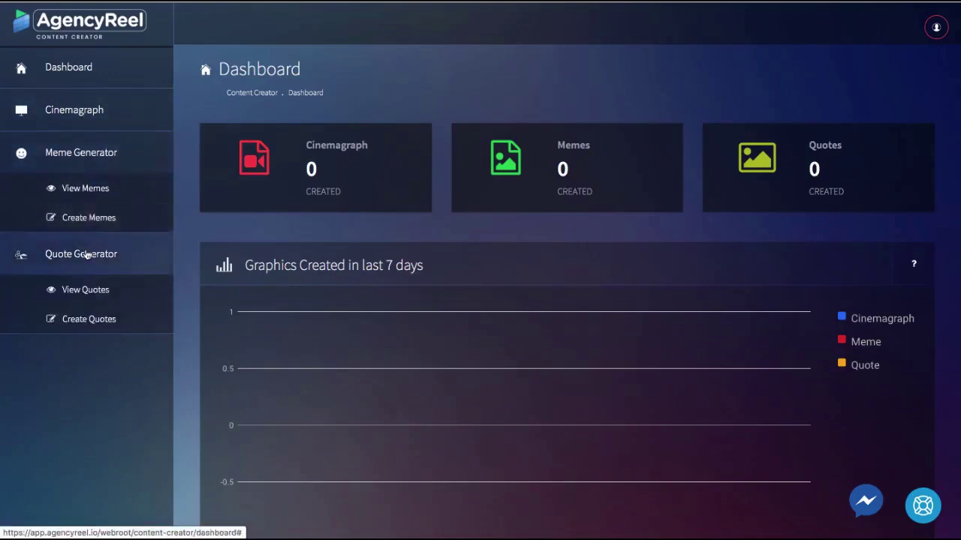
click(81, 154)
click(78, 116)
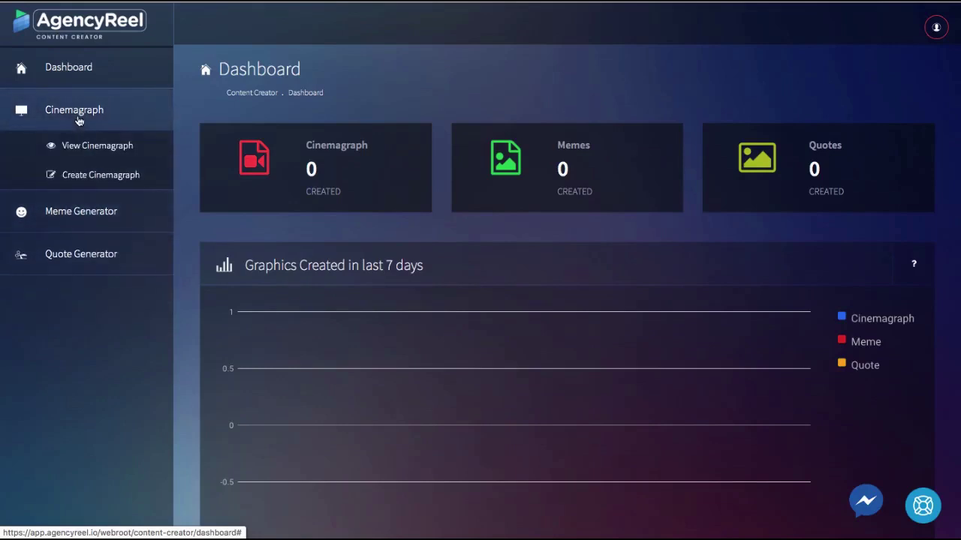
Start a new cinemagraph using the waterfall clip from Library Videos.
click(96, 184)
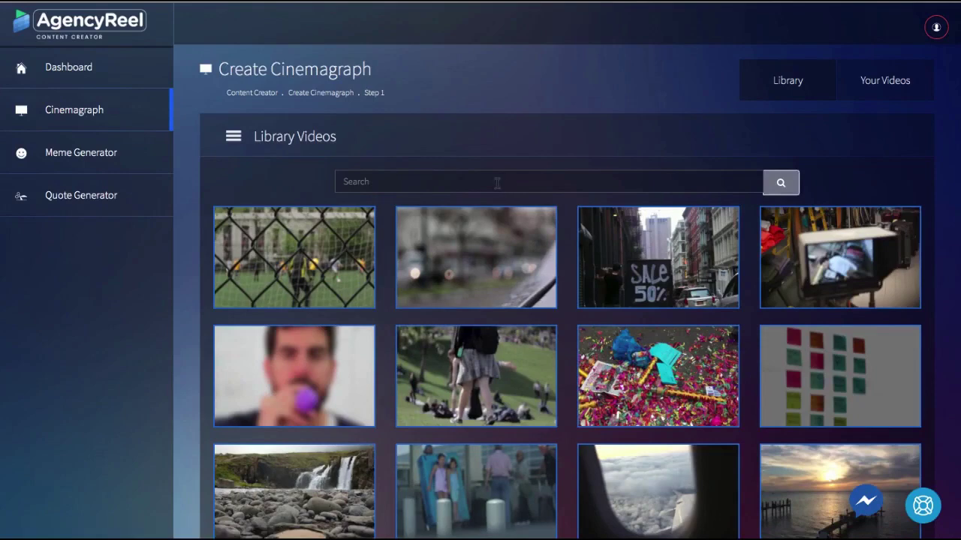
scroll(405, 195, down, 2)
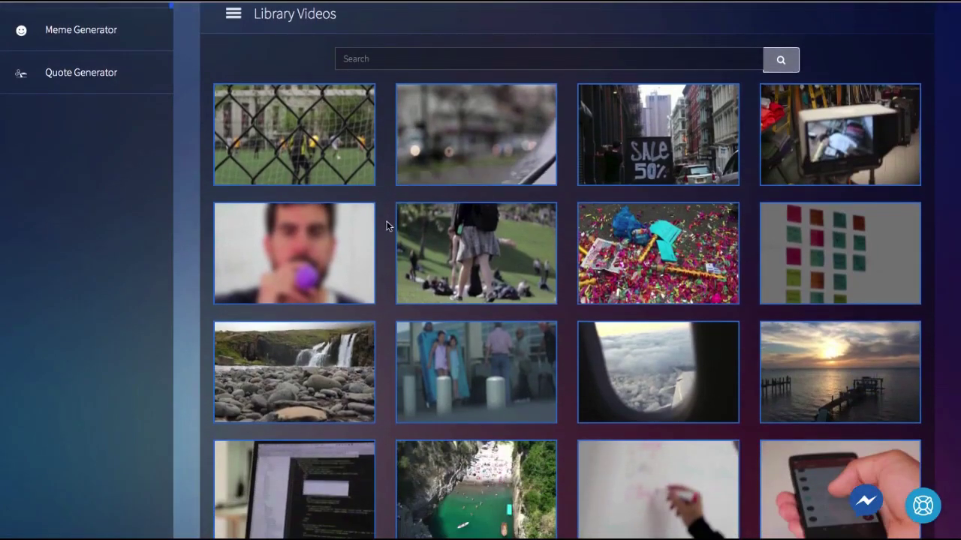
scroll(388, 226, down, 1)
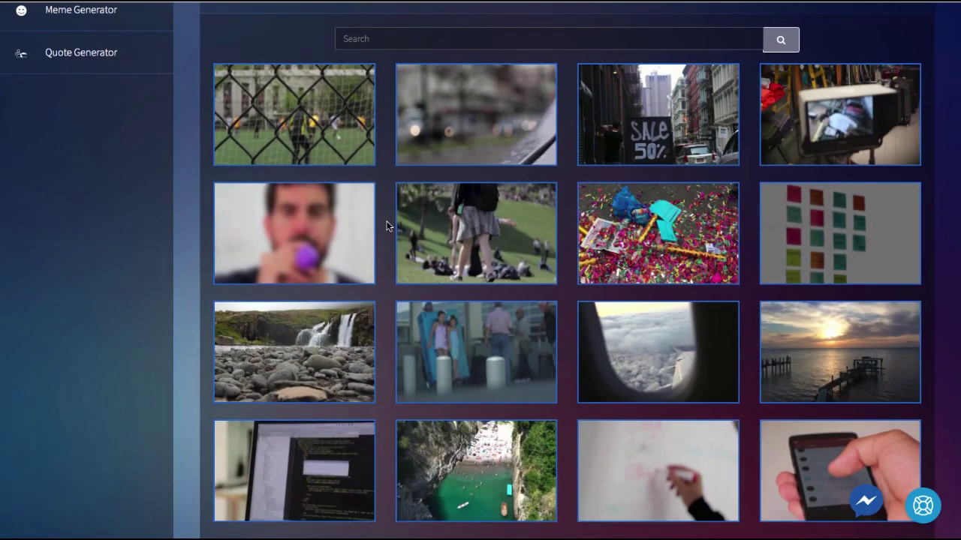
click(319, 332)
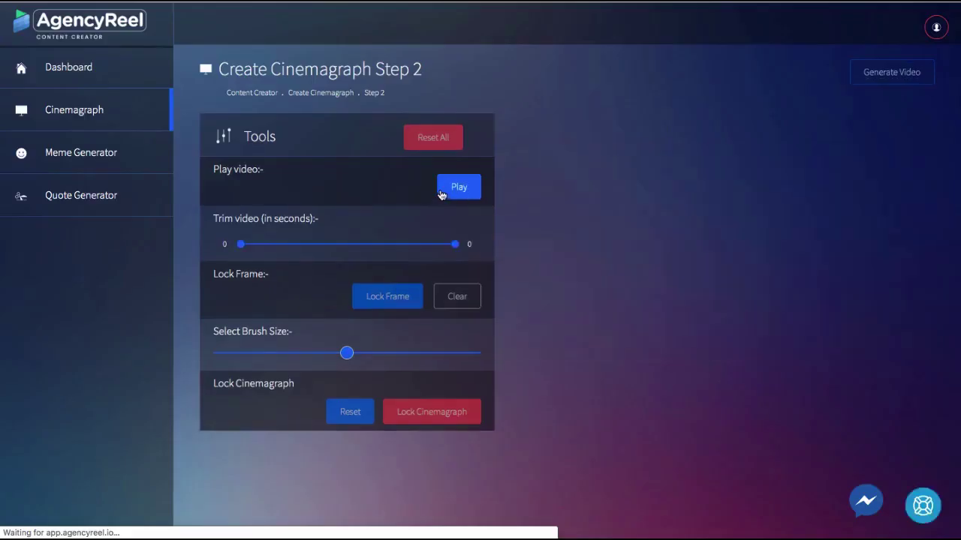
Play the waterfall clip, then lock a frame and lock the cinemagraph.
click(455, 190)
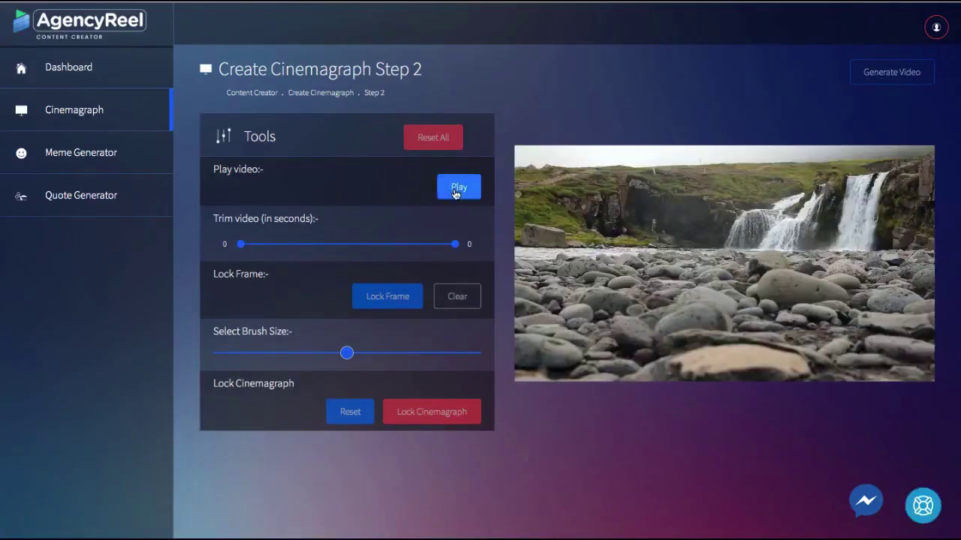
click(455, 189)
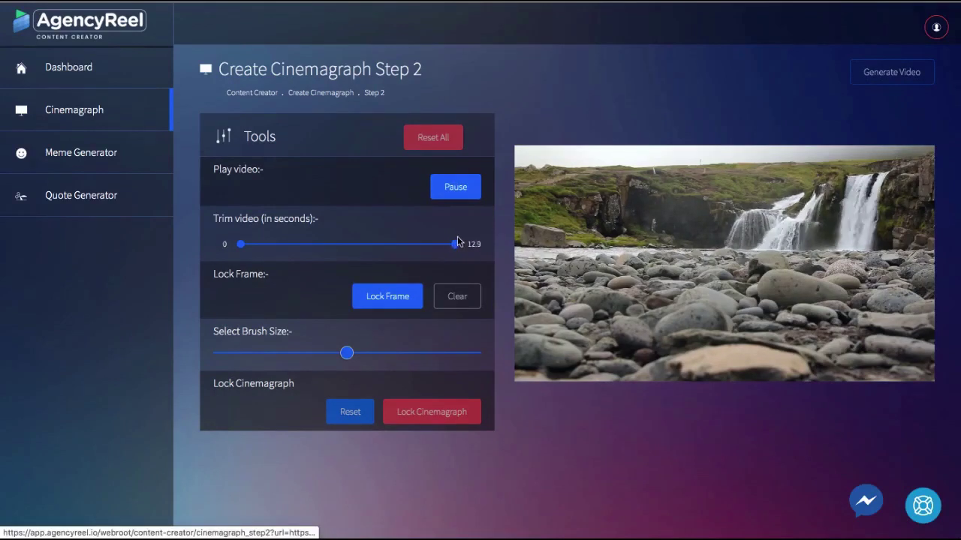
click(392, 301)
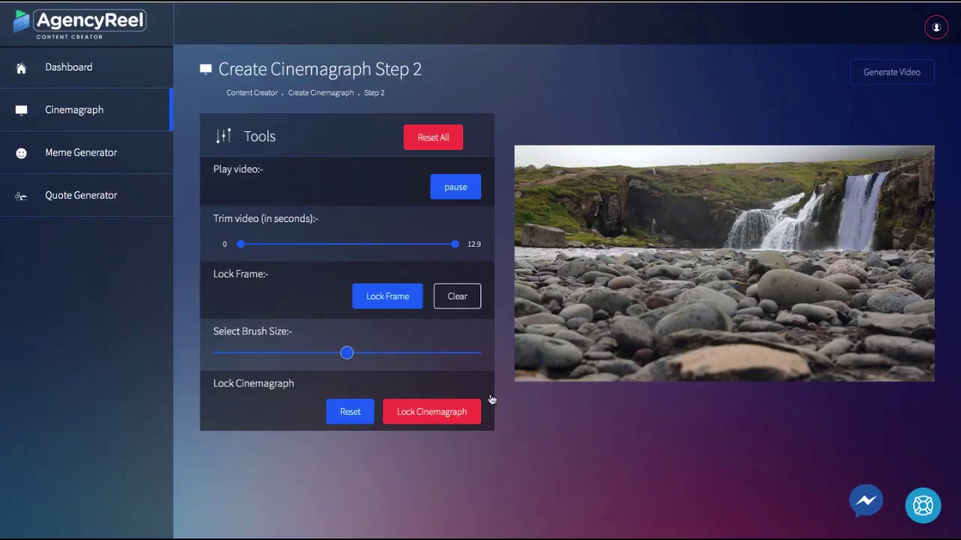
click(461, 413)
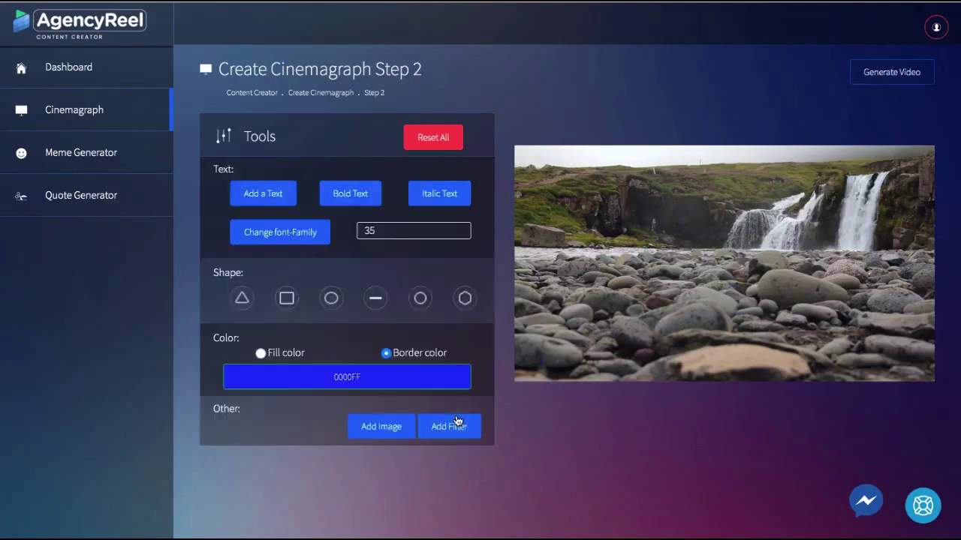
Add a 'Tap and Type' text and position it up beside the waterfall.
click(263, 196)
drag(674, 201, 710, 265)
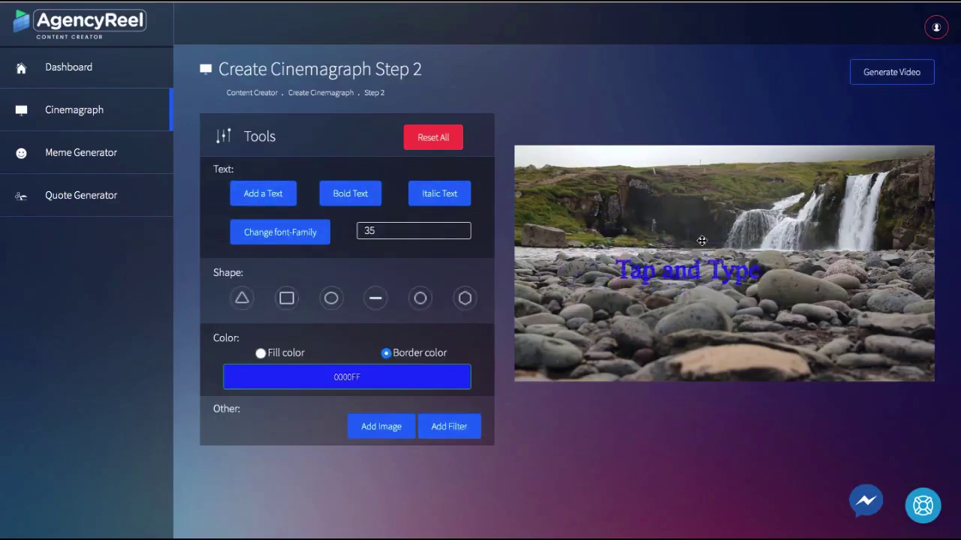
drag(701, 240, 709, 204)
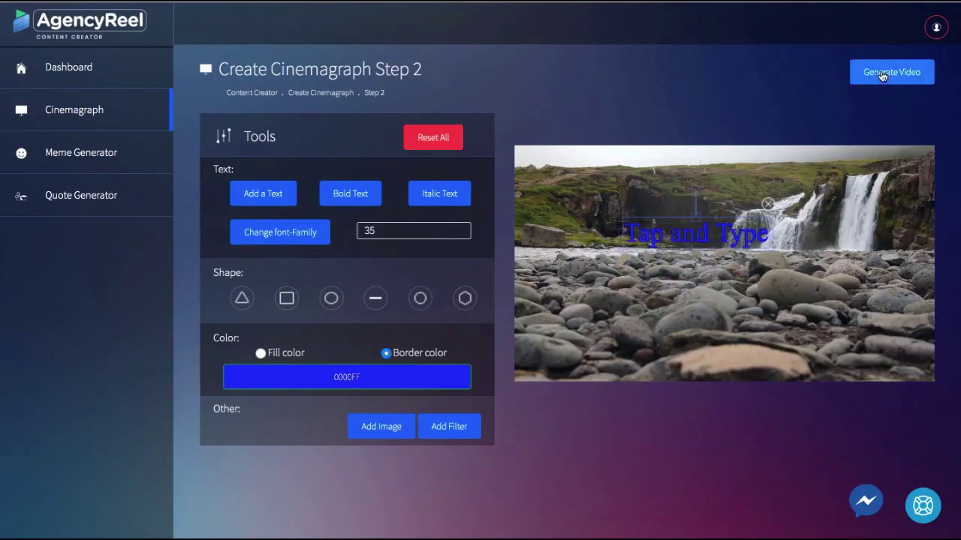
click(61, 197)
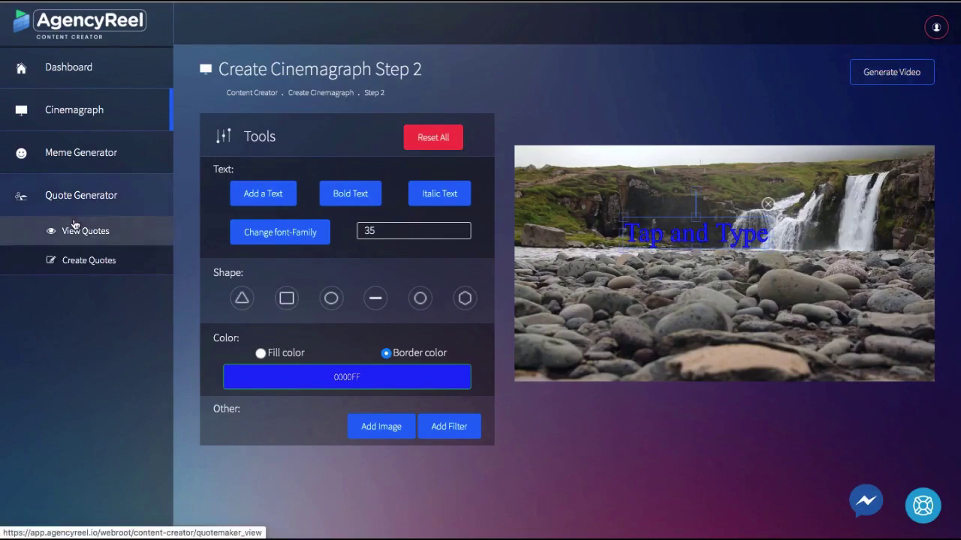
Place the first 'inspiration' search quote on the mountain-lake library image.
click(77, 261)
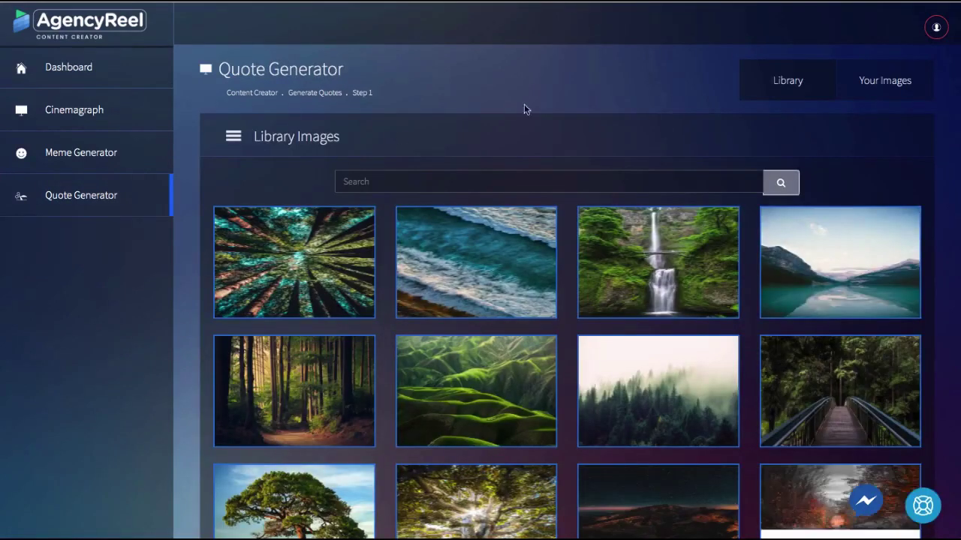
scroll(549, 133, down, 2)
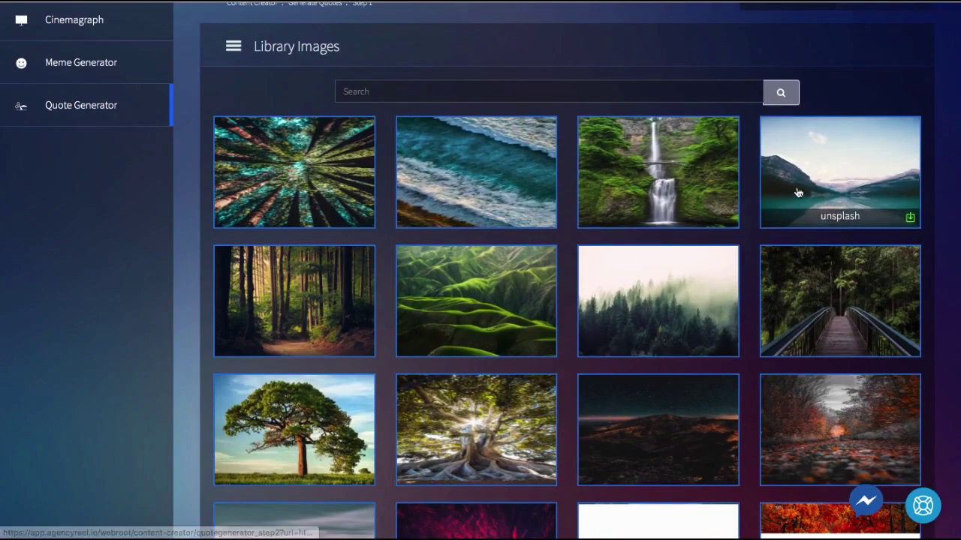
click(620, 171)
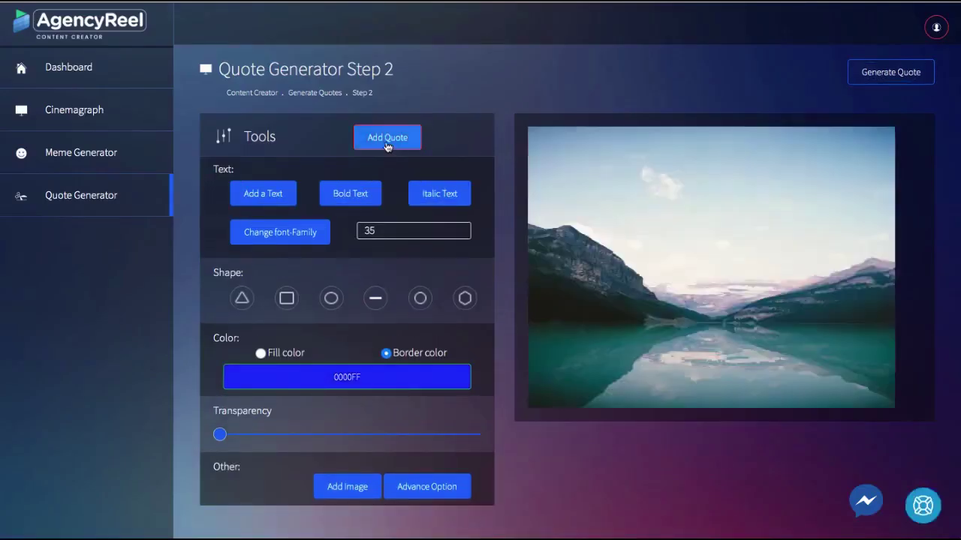
click(383, 143)
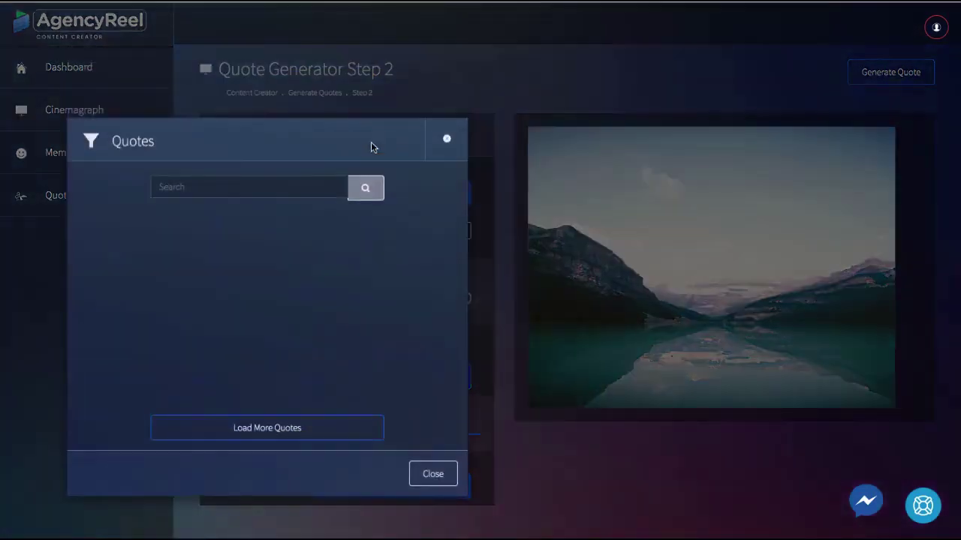
click(244, 185)
text(inspiration)
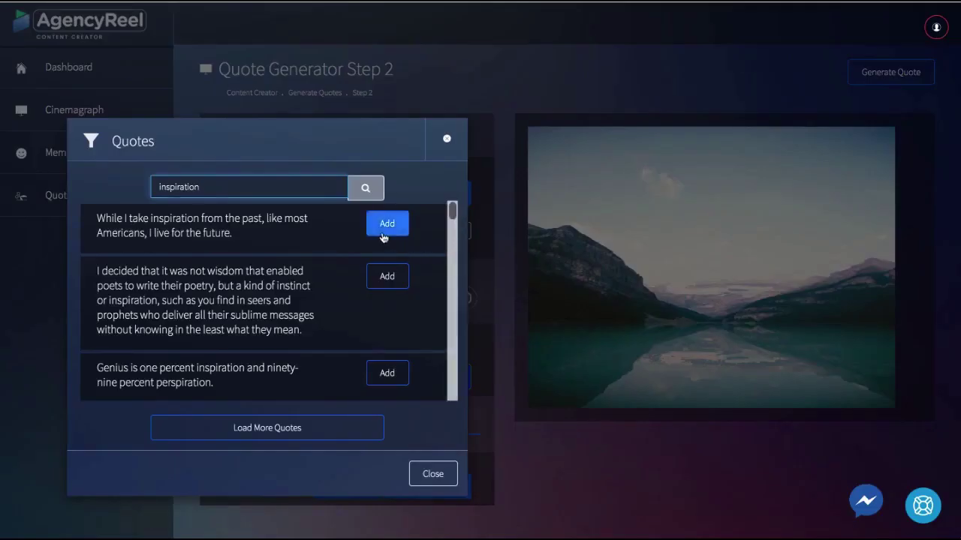
click(384, 226)
Place the 'live for the future' quote, break it after 'most', and move it top-left.
click(434, 475)
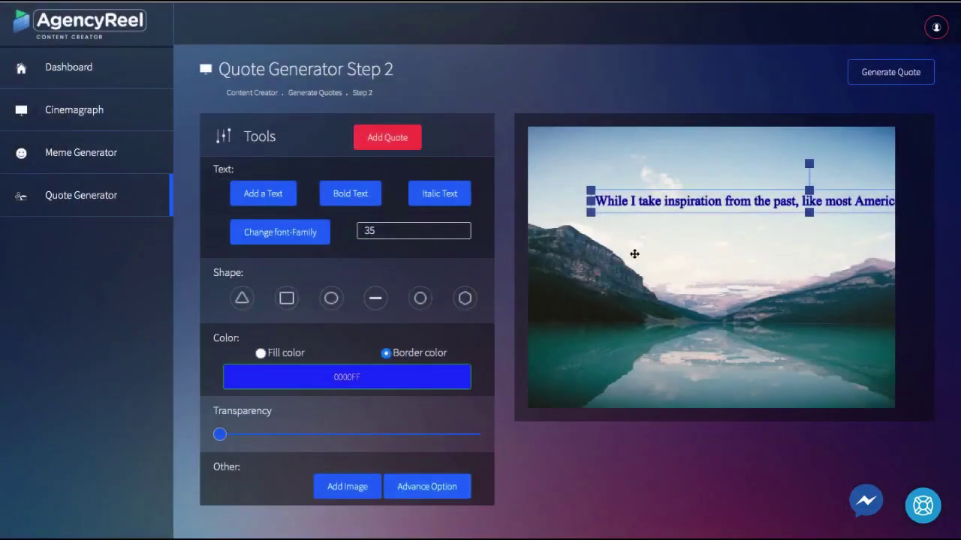
drag(698, 196, 698, 233)
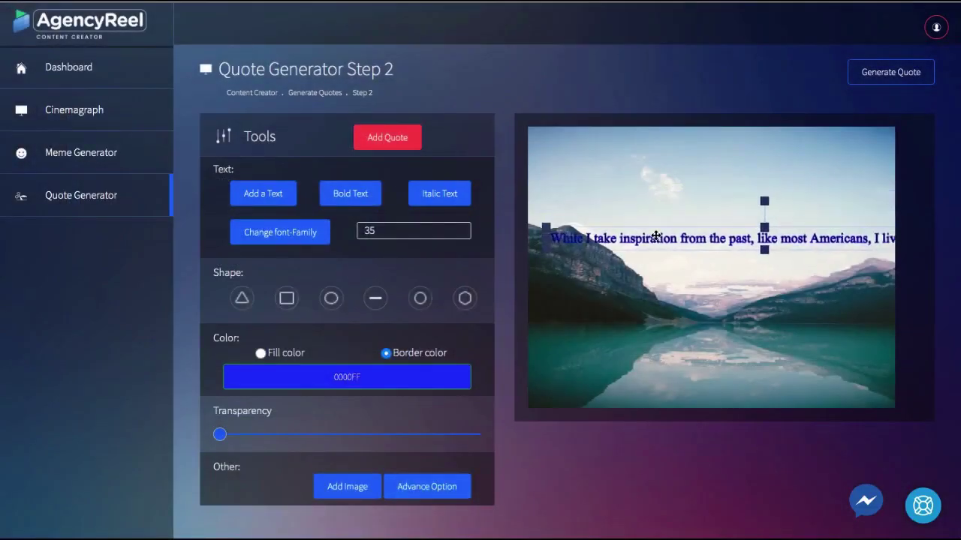
double_click(793, 239)
click(809, 239)
key(Return)
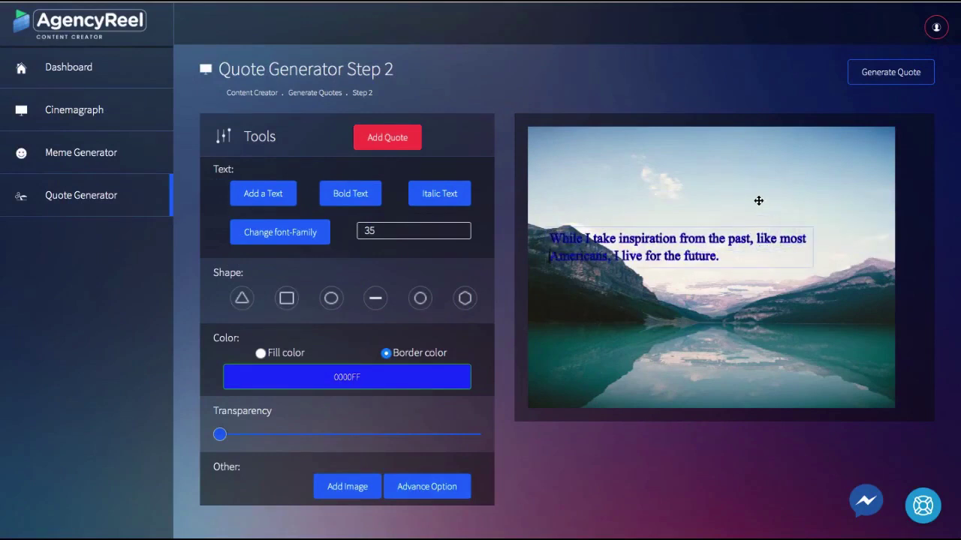
click(689, 211)
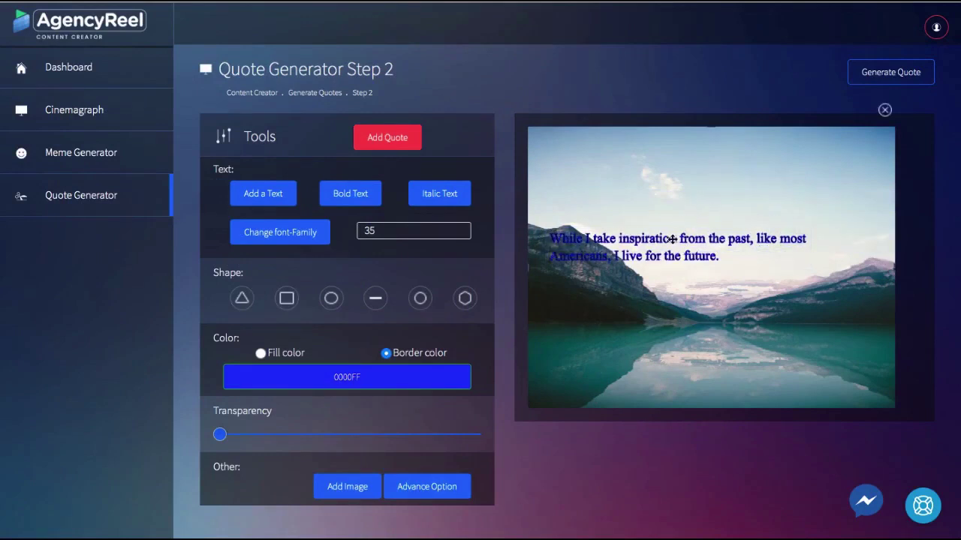
drag(672, 240, 683, 178)
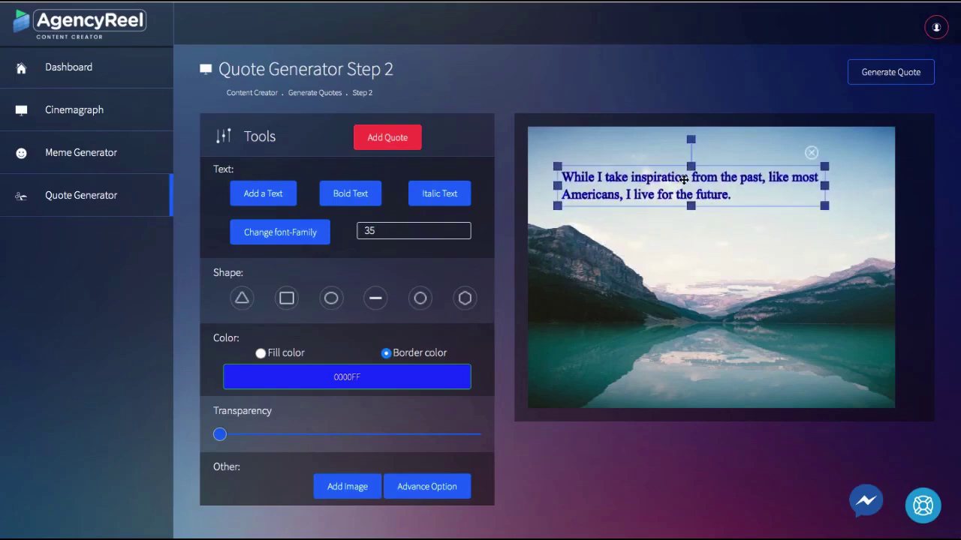